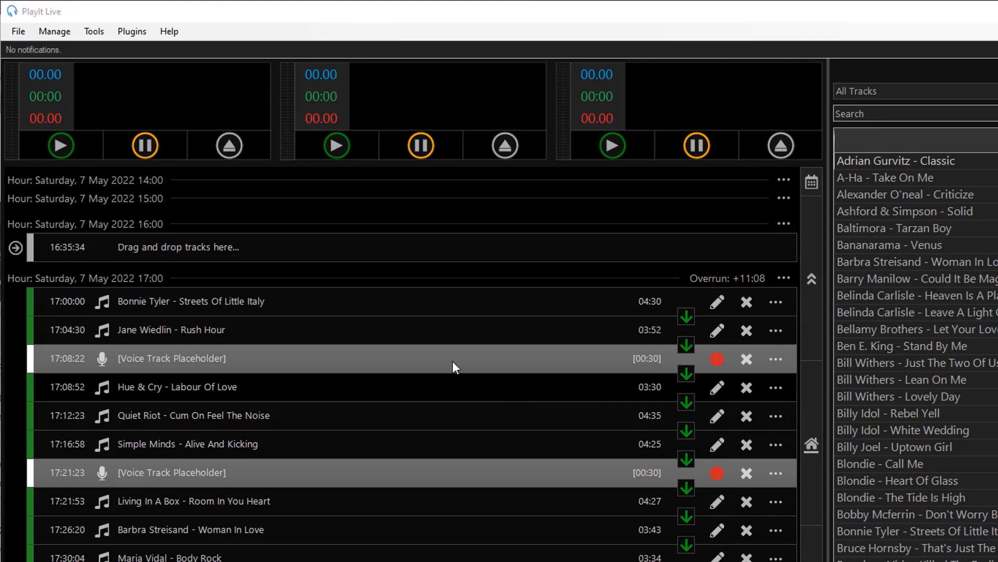
- Enable HTTPS for the remote connections server on port 25433, enter the registered hostname and its access code, and start the server
click(22, 33)
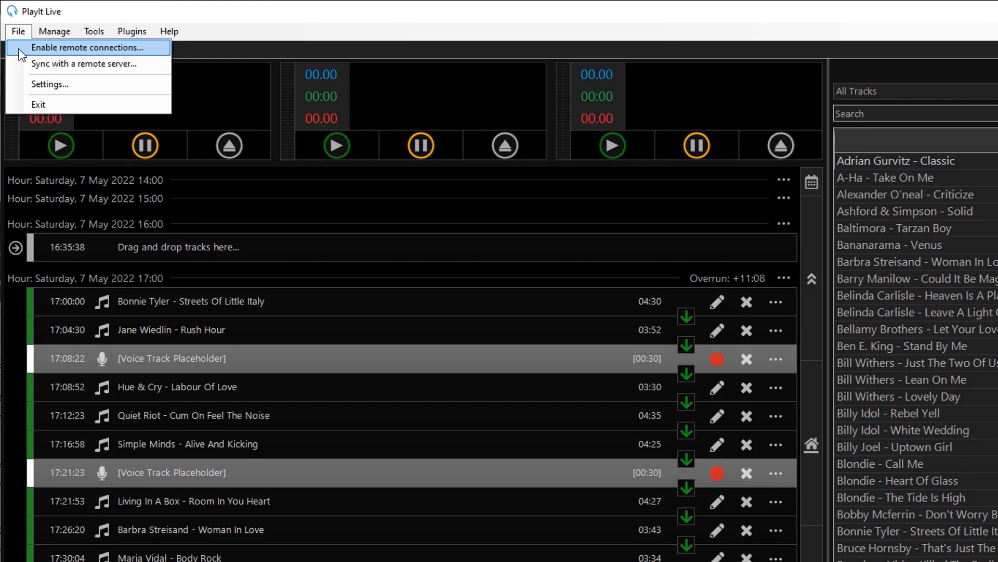
click(52, 47)
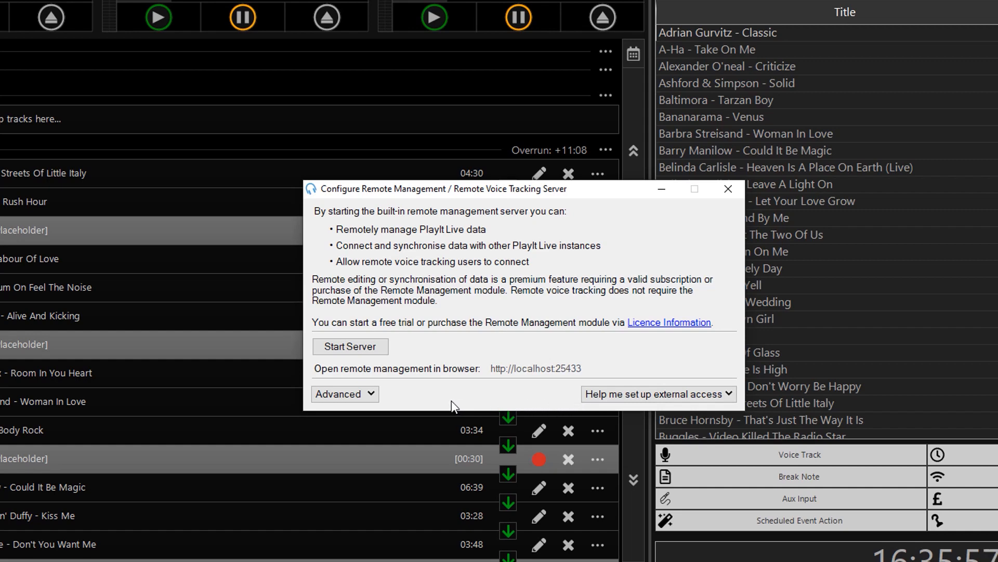
click(374, 397)
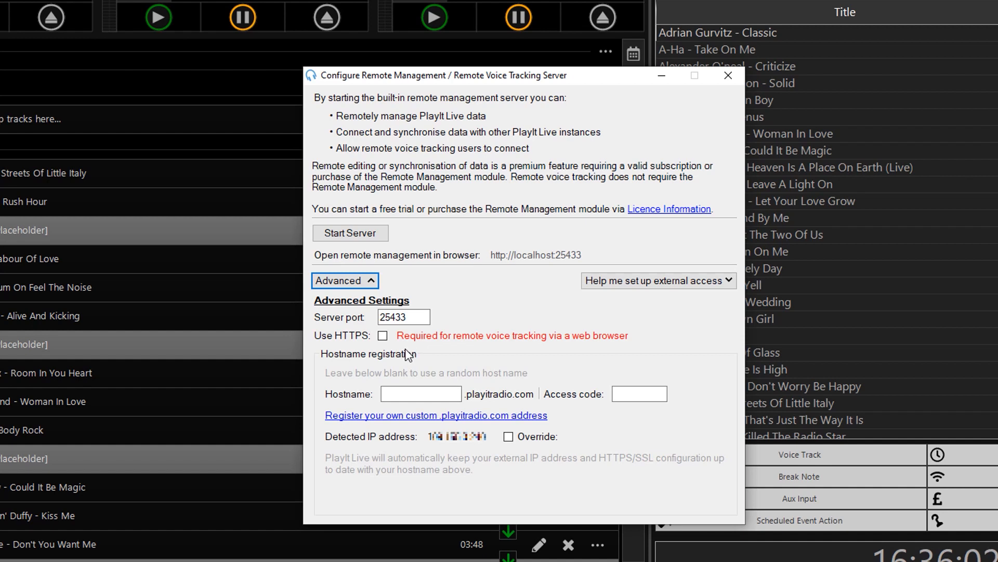
click(383, 335)
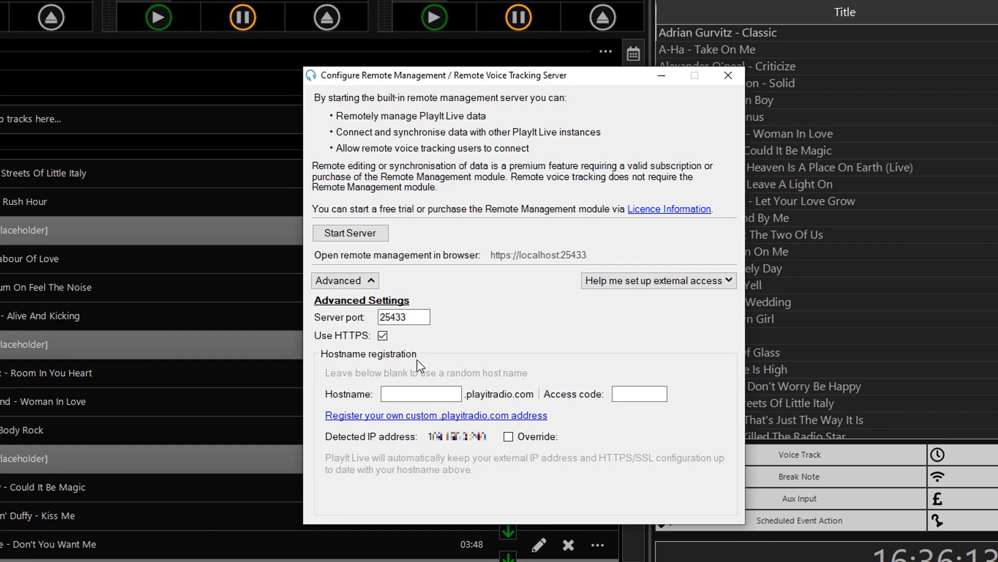
click(439, 396)
click(378, 237)
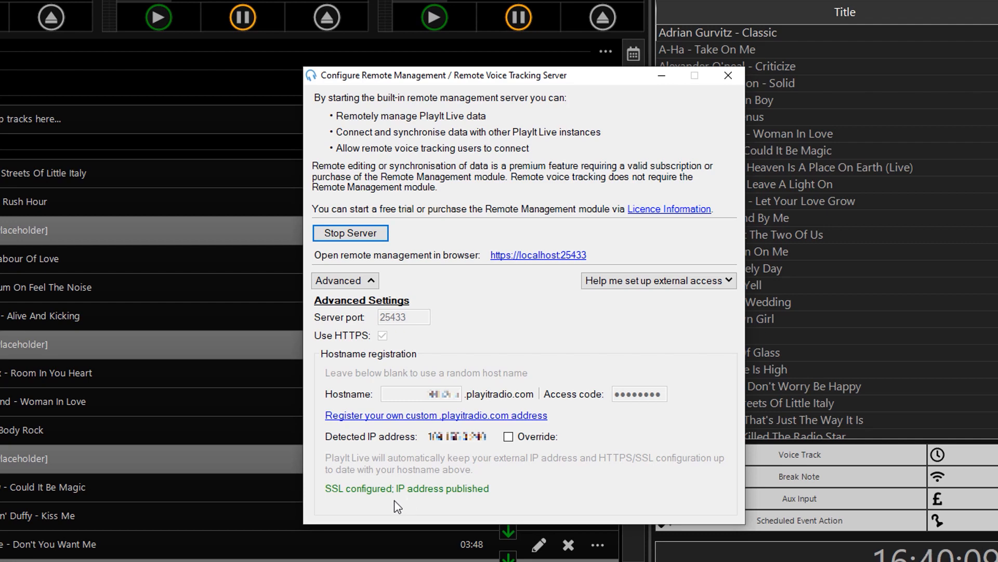
- Use the external access help to reach the router configuration for forwarding port 25433, and recheck external access before closing the server configuration
click(706, 292)
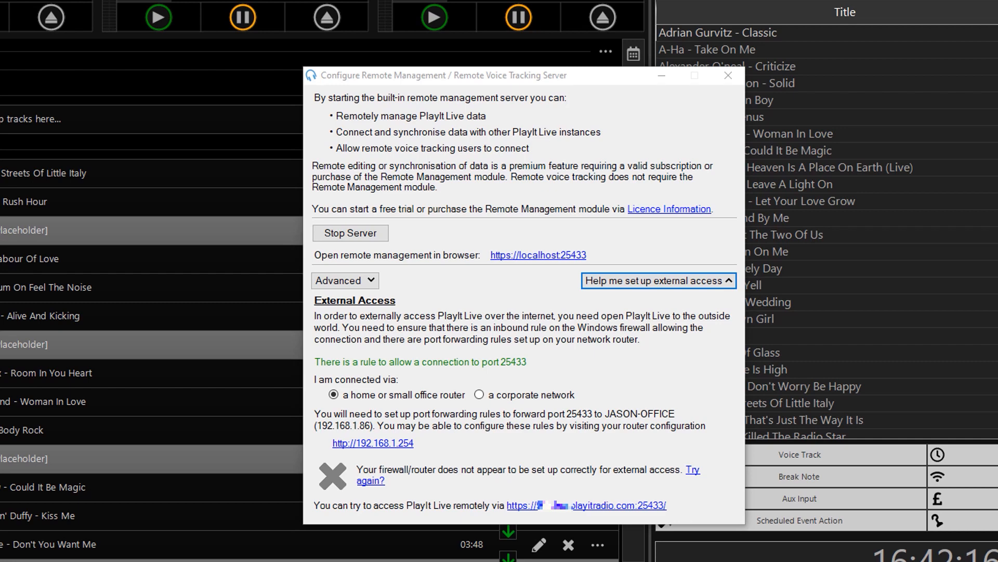
click(449, 446)
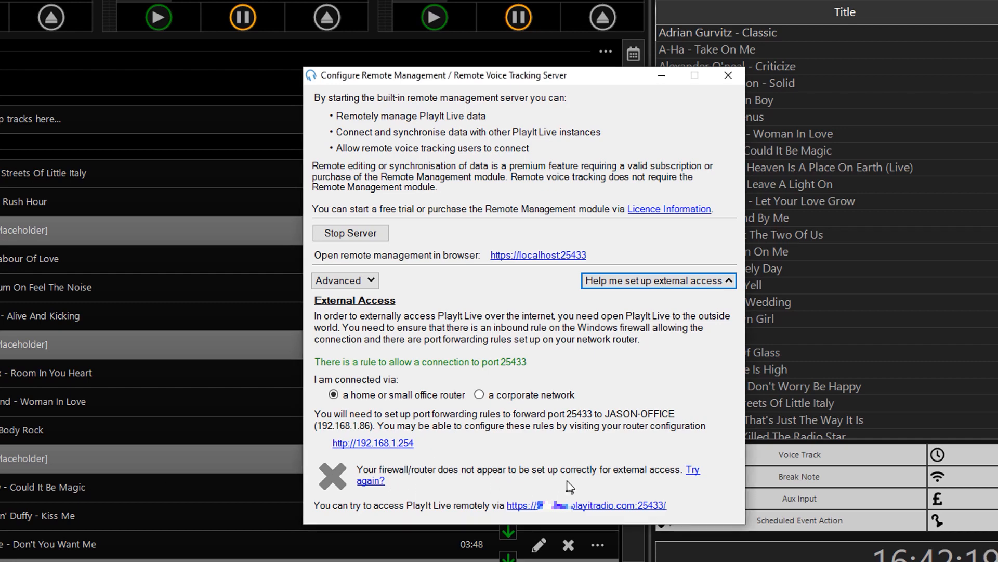
click(694, 474)
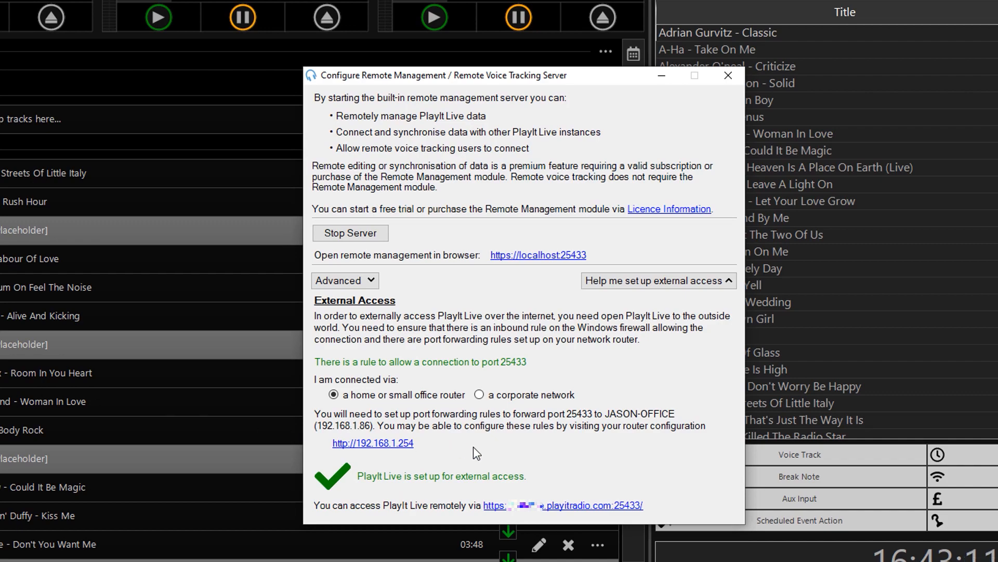
click(723, 77)
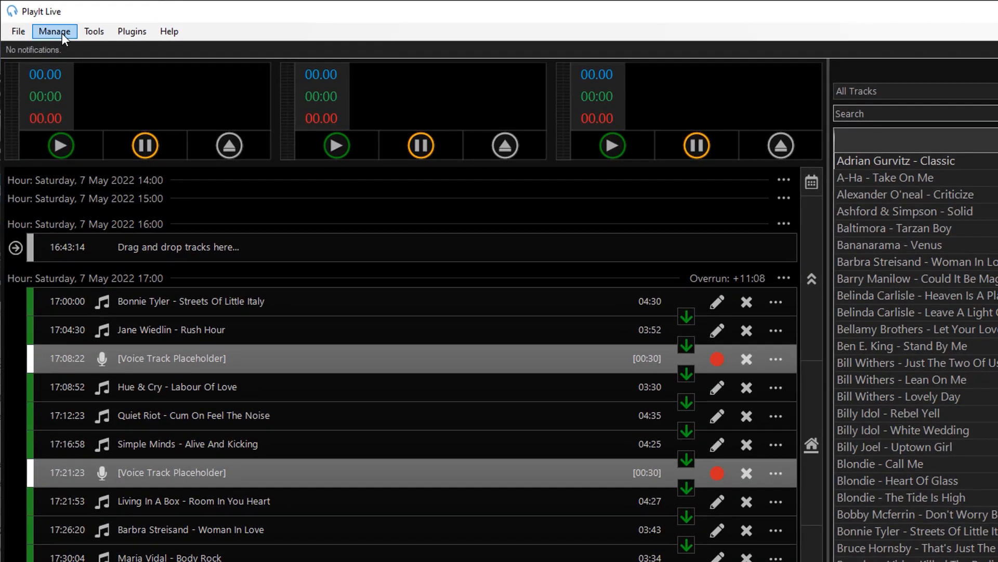
- Add a new PlayIt Live user, filling in the presenter's display name and username and using a generated password
click(61, 33)
click(123, 327)
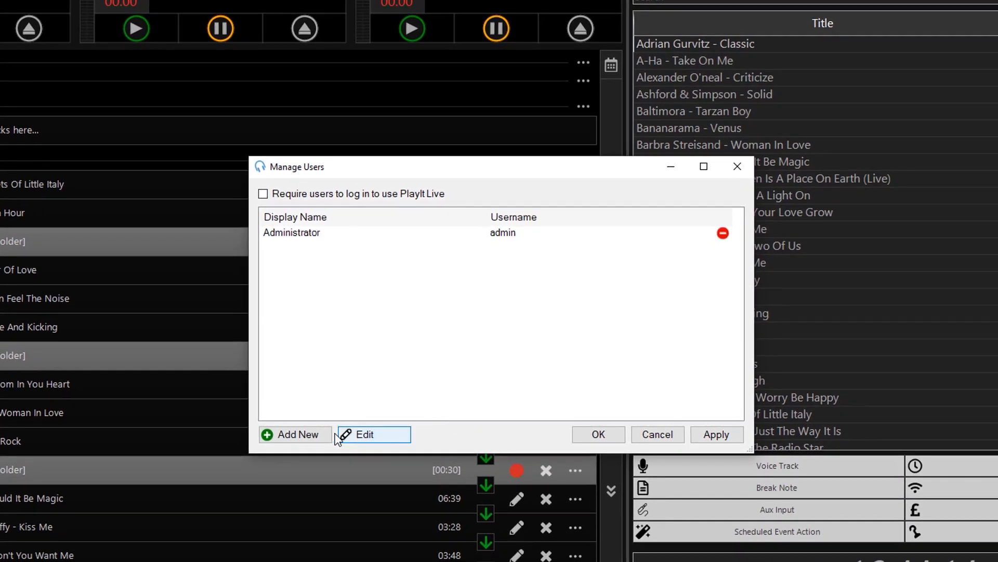
click(329, 435)
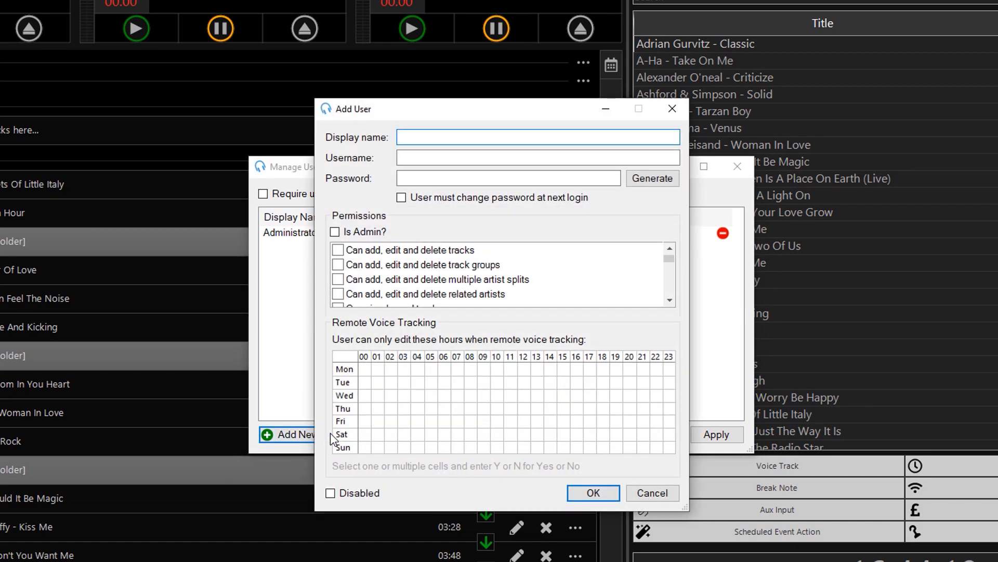
text(Jason)
key(Tab)
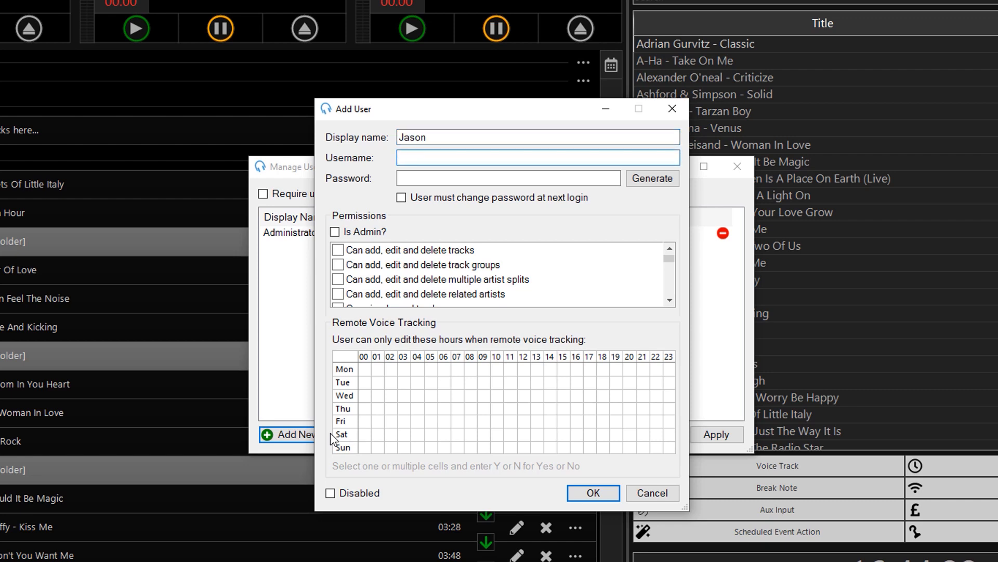
text(jason)
key(Tab)
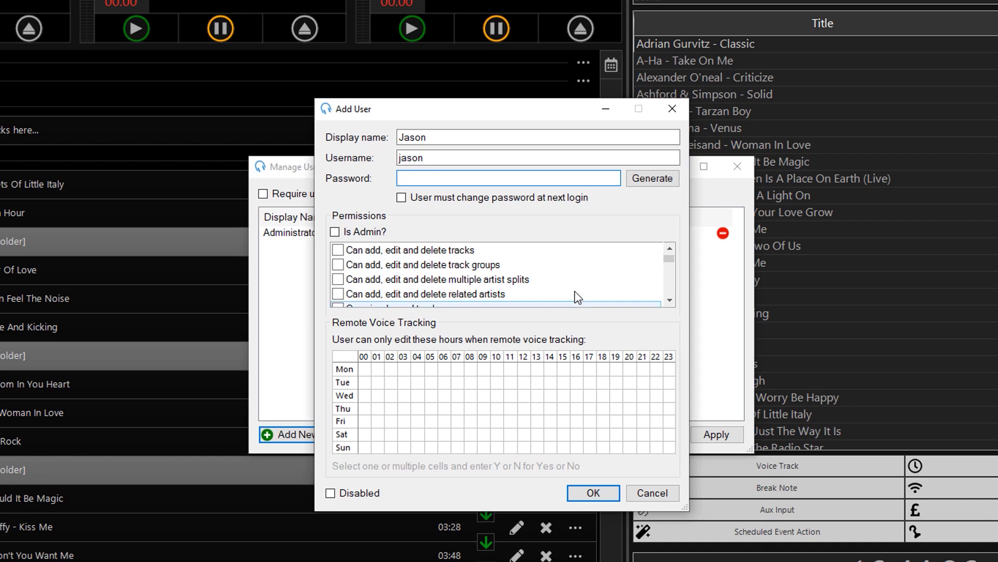
click(642, 174)
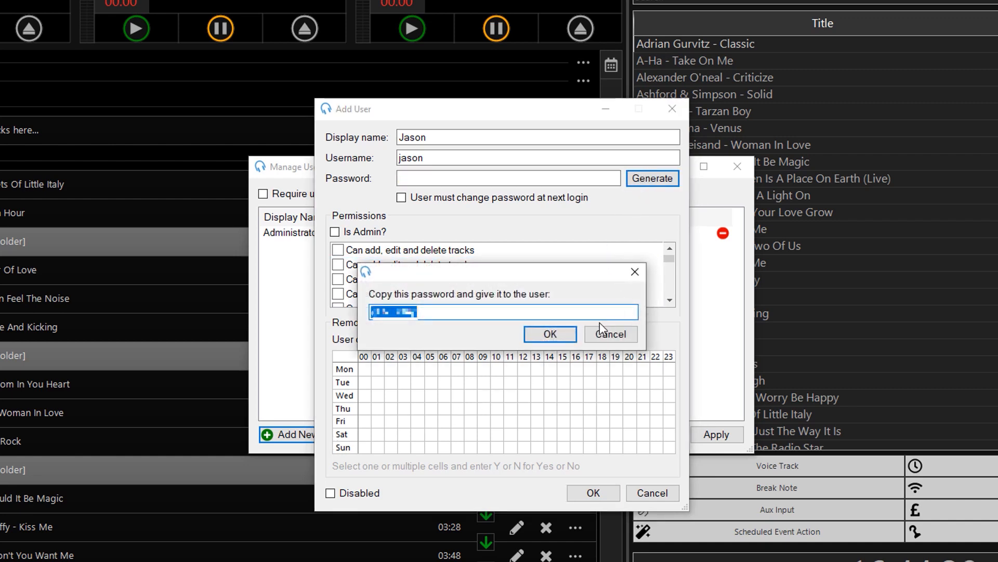
click(560, 330)
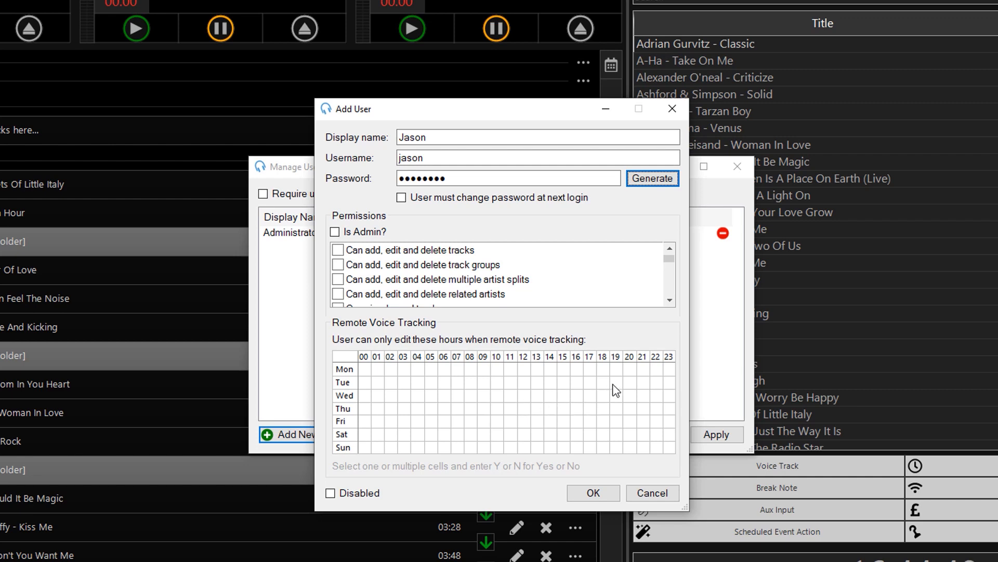
- Allow the user remote voice tracking in hour 19 every day and hours 04 to 09 Tuesday to Friday, and save the user
drag(619, 371, 618, 449)
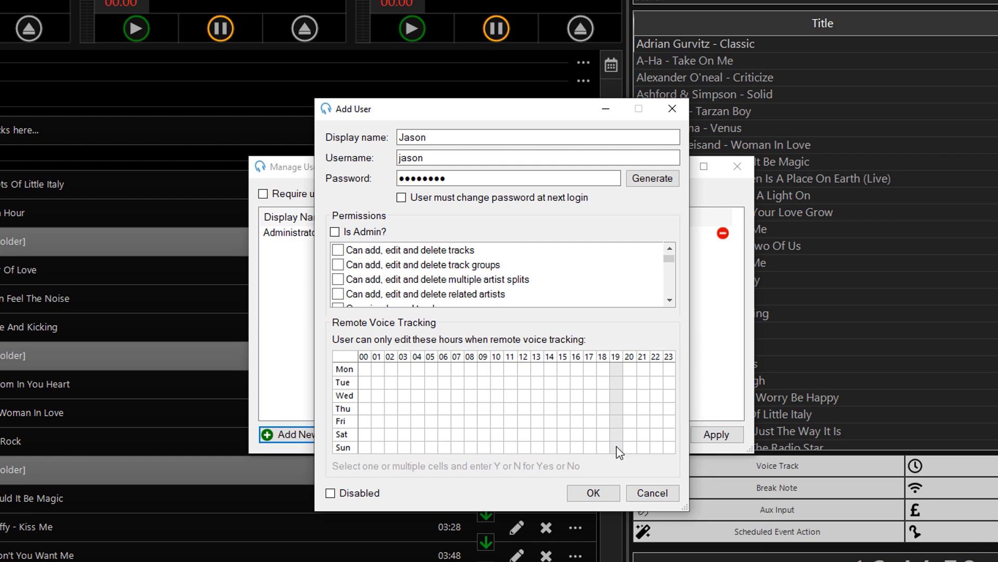
text(y)
key(Return)
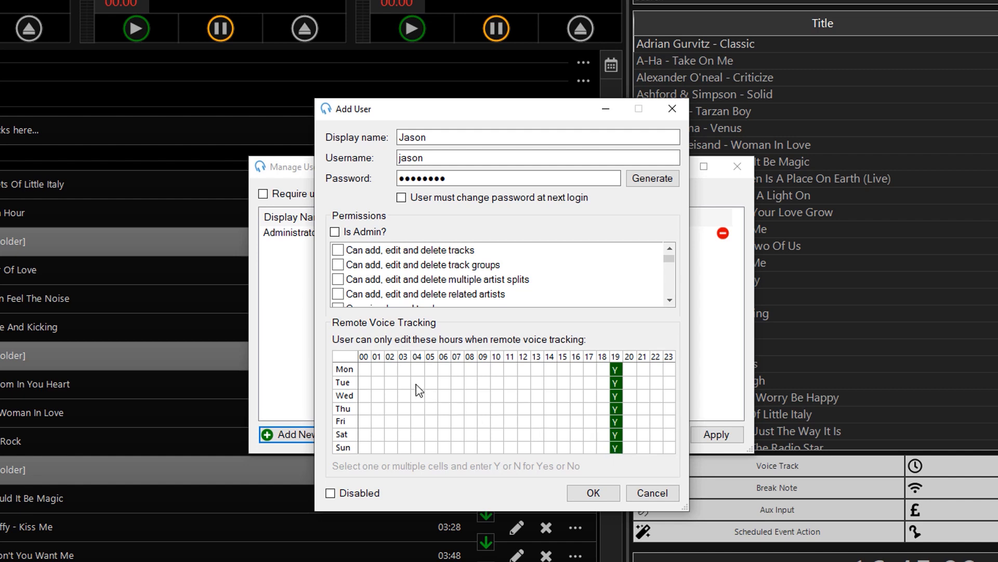
drag(418, 382, 479, 422)
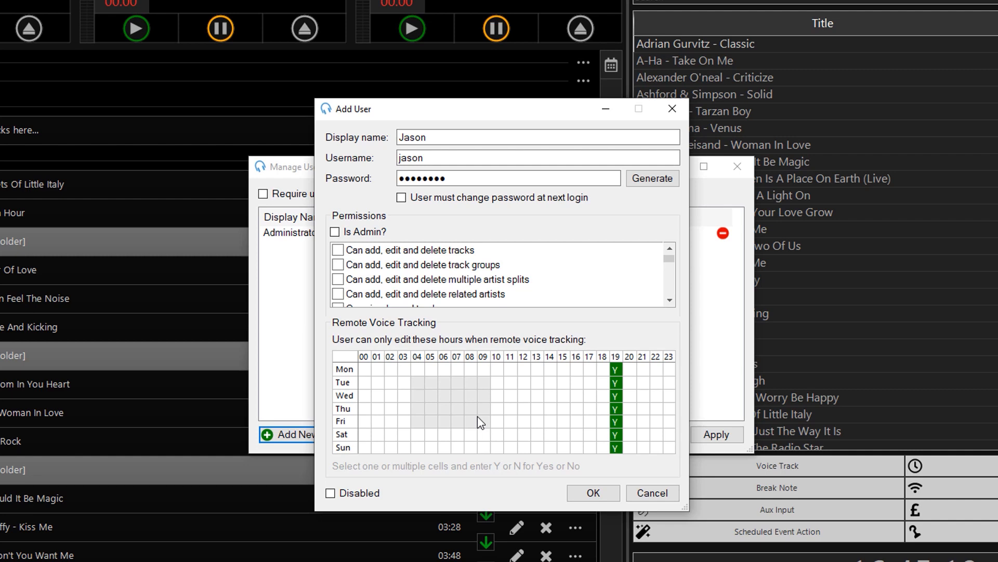
key(y)
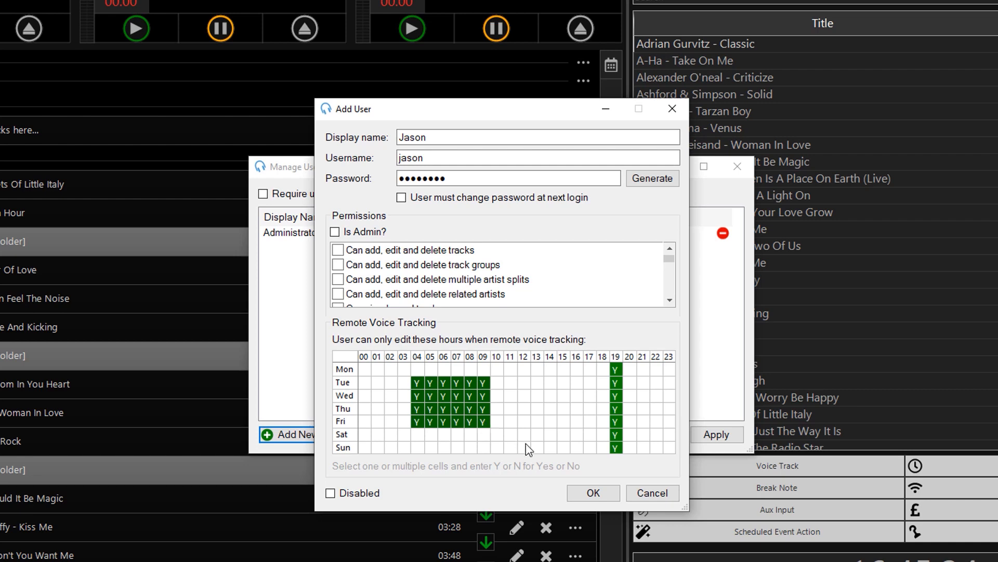
click(607, 499)
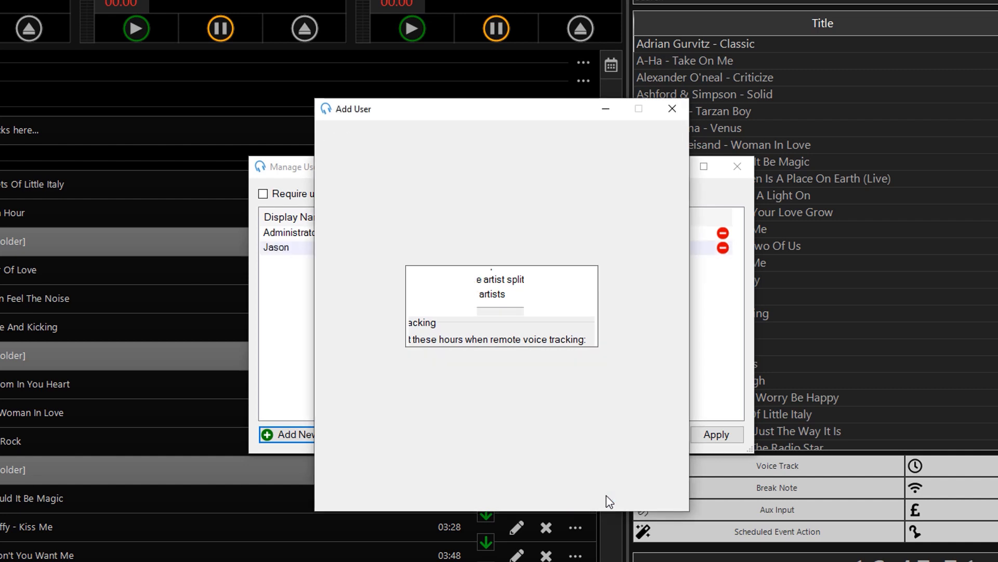
click(605, 435)
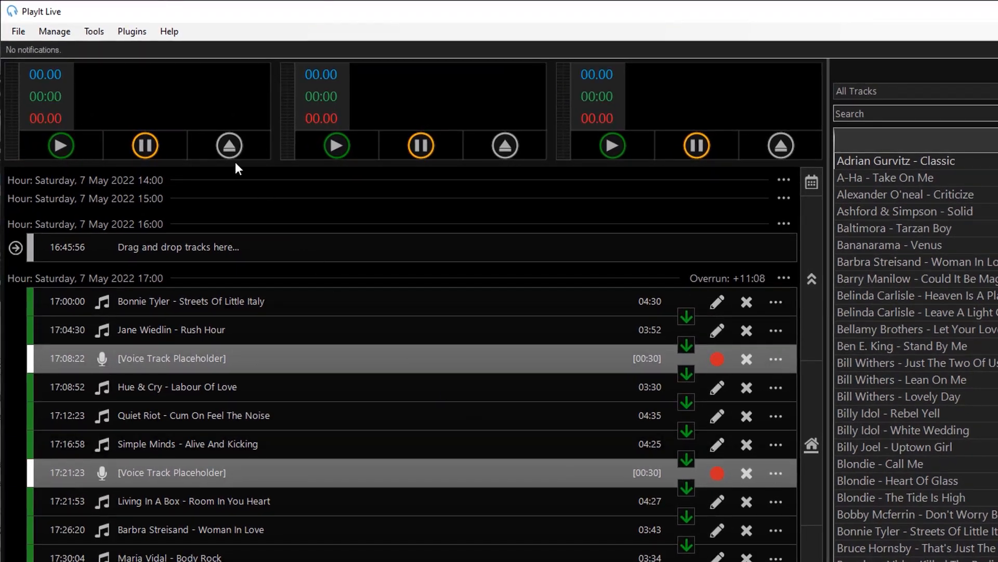
- Open the clock list and examine how the existing Voice Tracking clock arranges its songs and voice tracks
click(67, 33)
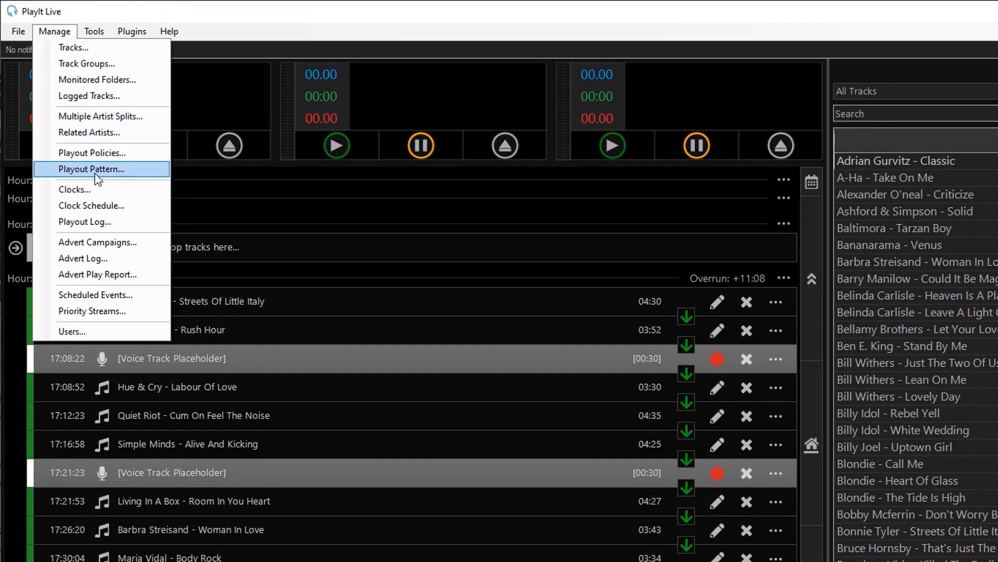
click(100, 188)
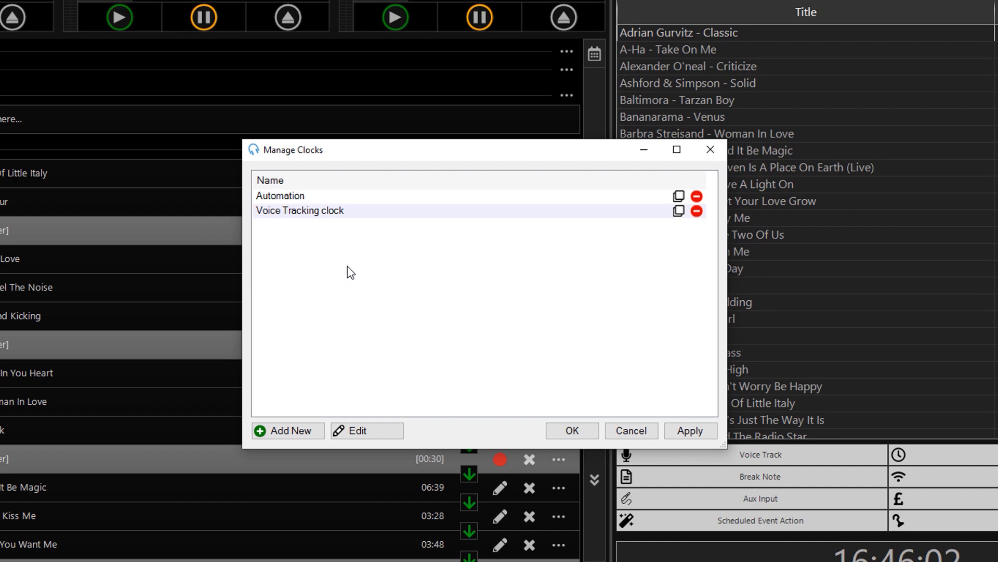
double_click(374, 214)
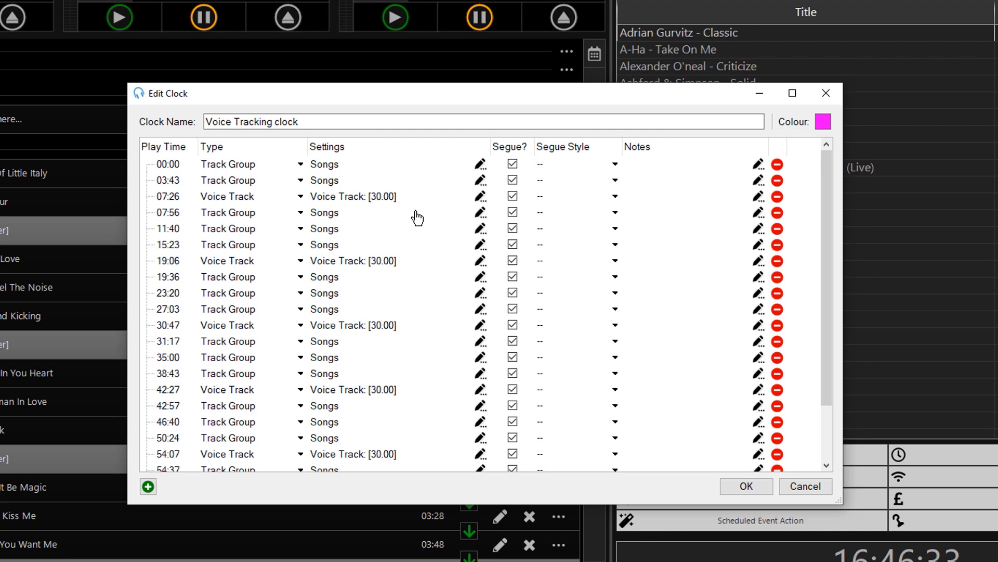
click(793, 486)
- Create a new clock named "Voice tracking clock 2"
click(305, 436)
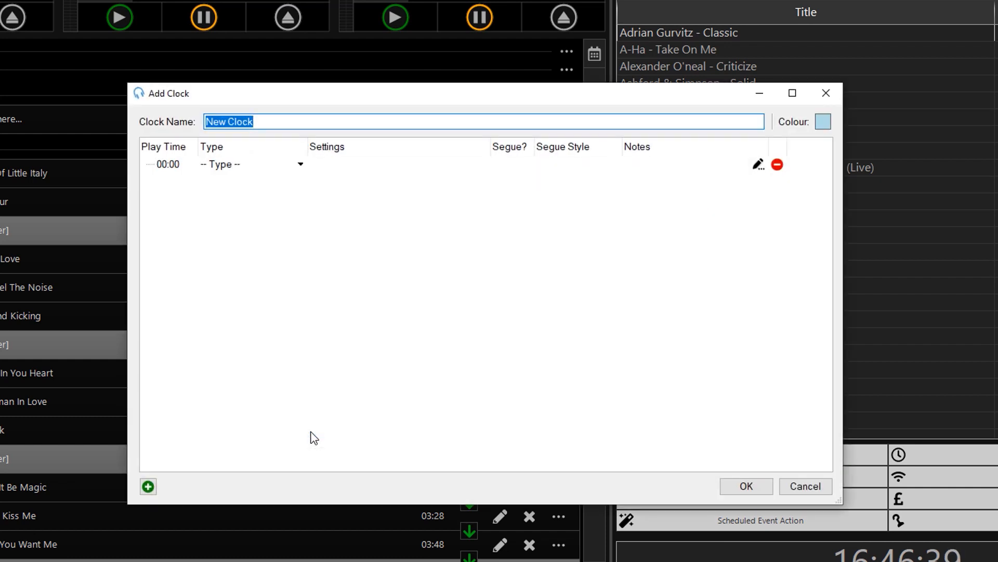
text(Voice tracking )
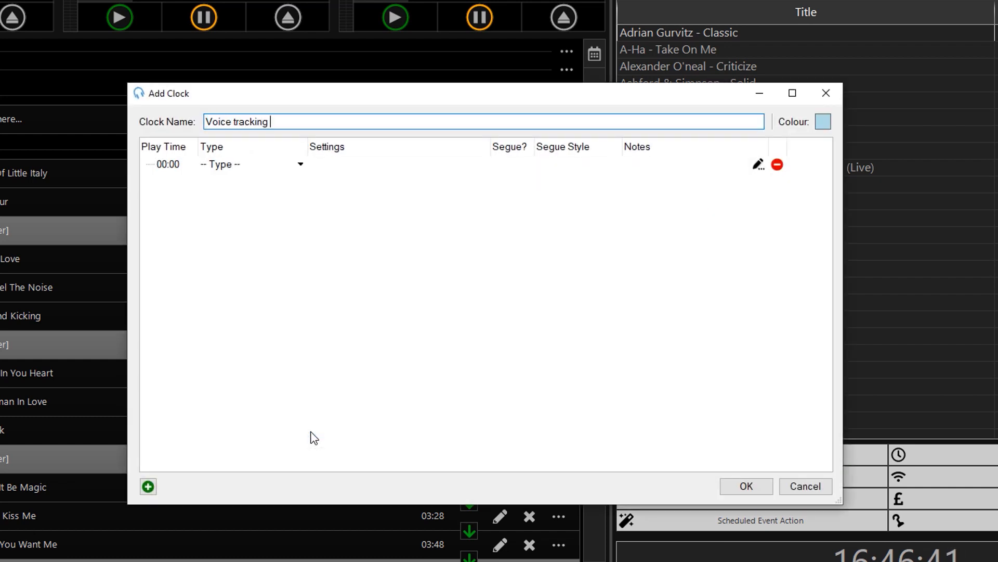
text(clock 2)
- Fill the new clock with three consecutive Track Group entries that use the Songs group
click(250, 173)
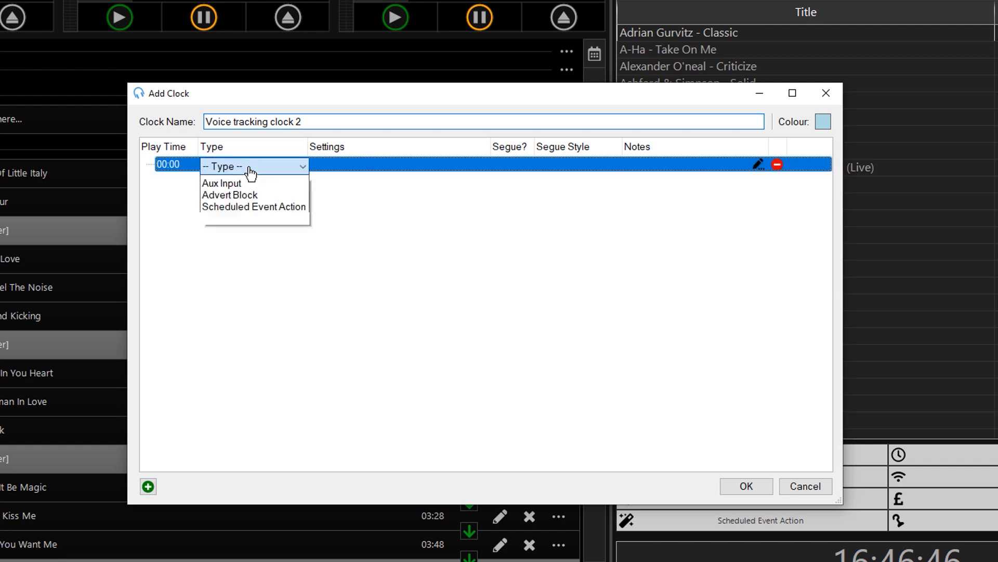
click(250, 192)
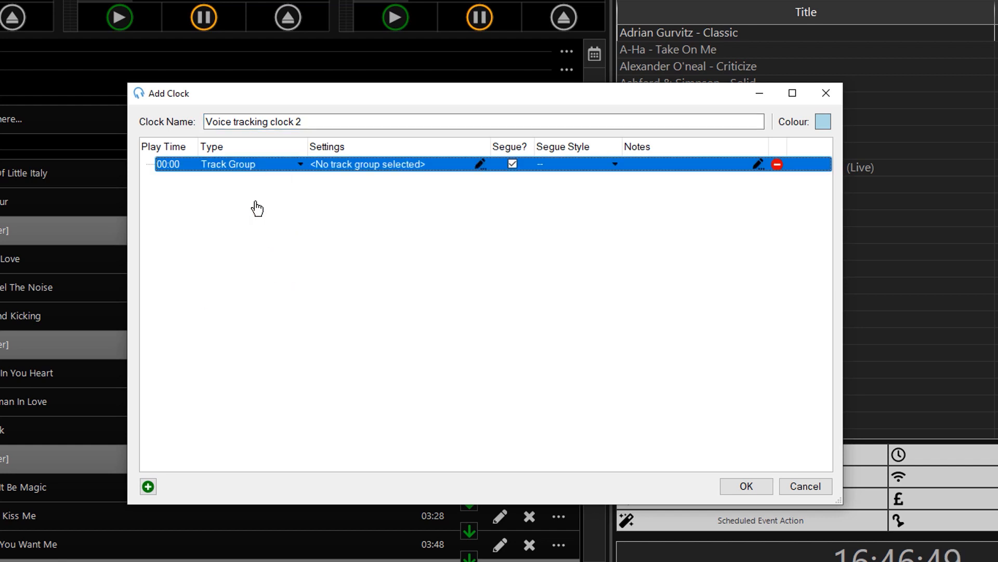
double_click(383, 172)
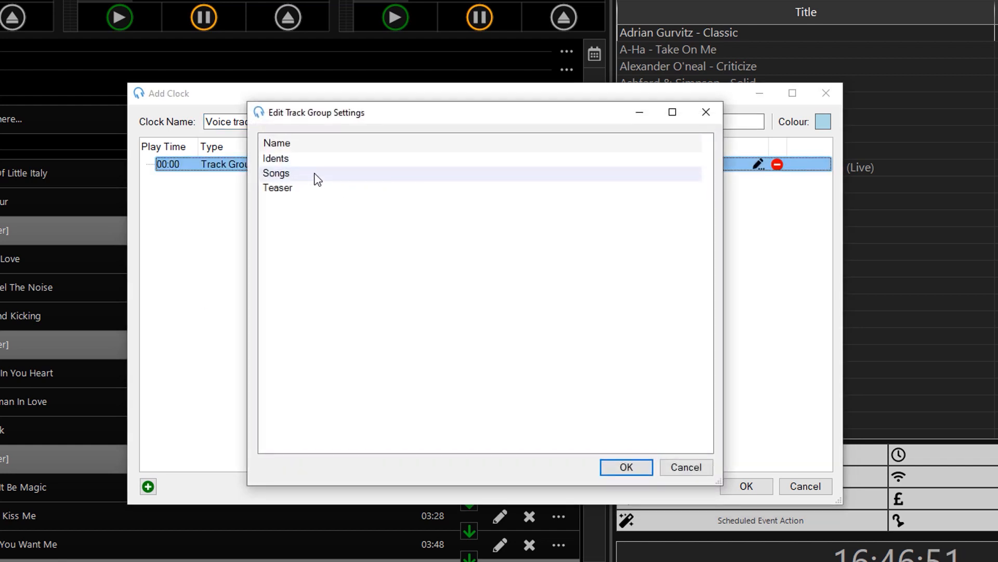
double_click(314, 175)
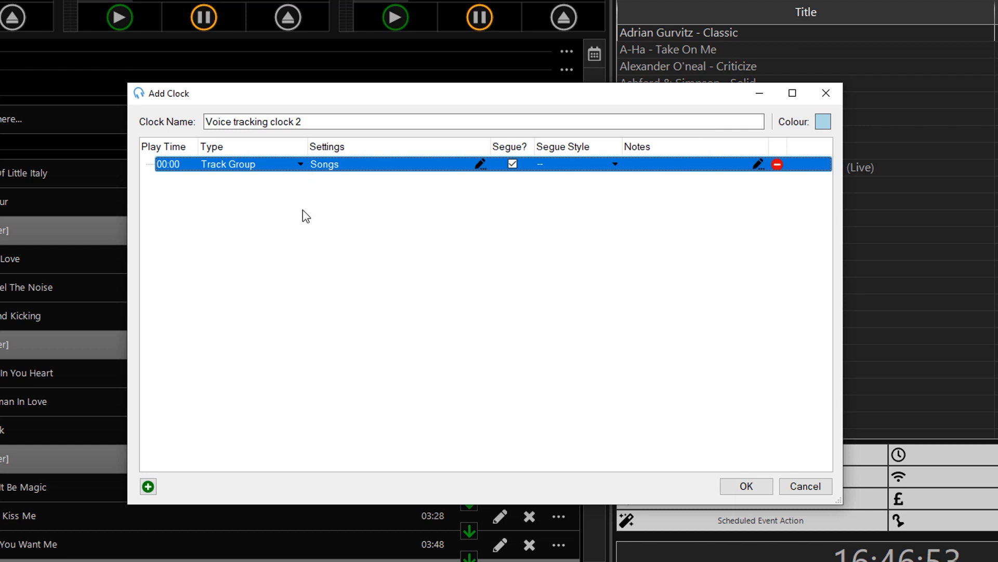
key(Insert)
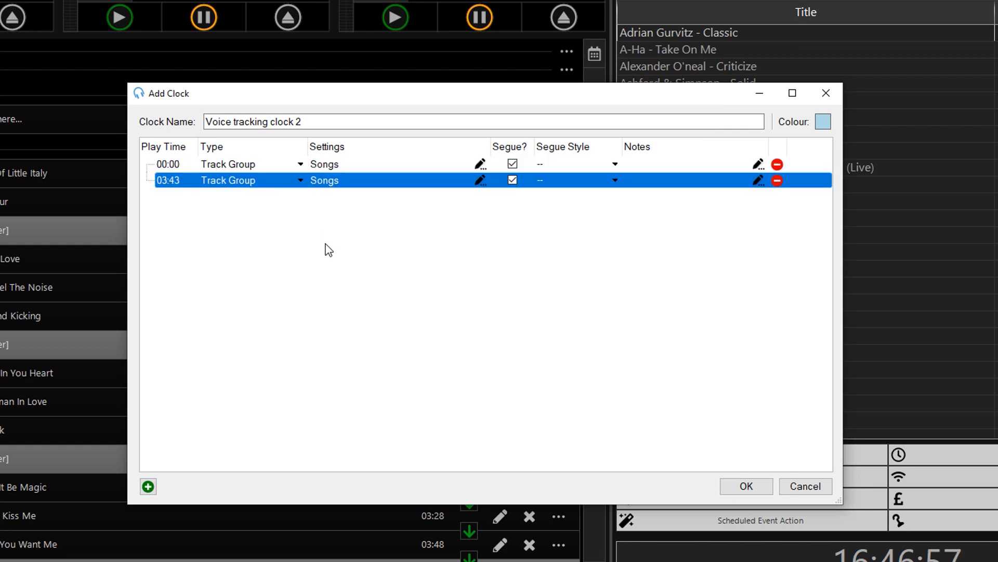
key(Insert)
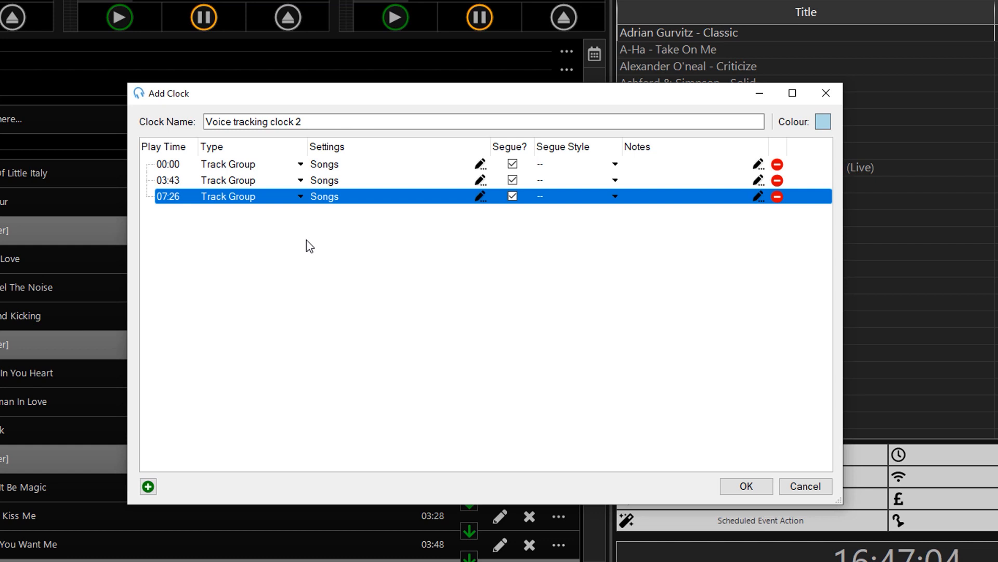
- Add a fourth entry to the clock as a Voice Track with a 30-second placeholder duration
double_click(290, 236)
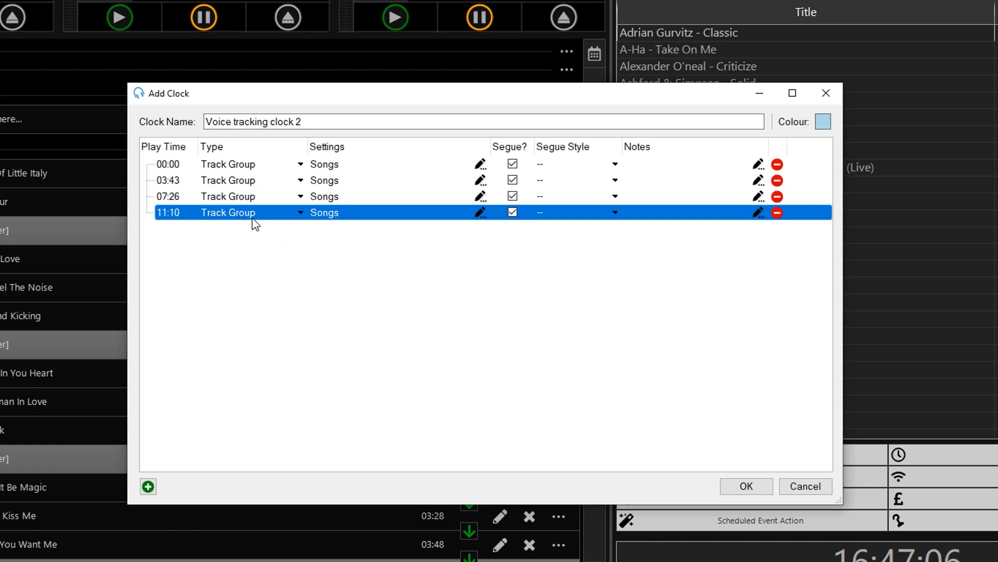
click(253, 217)
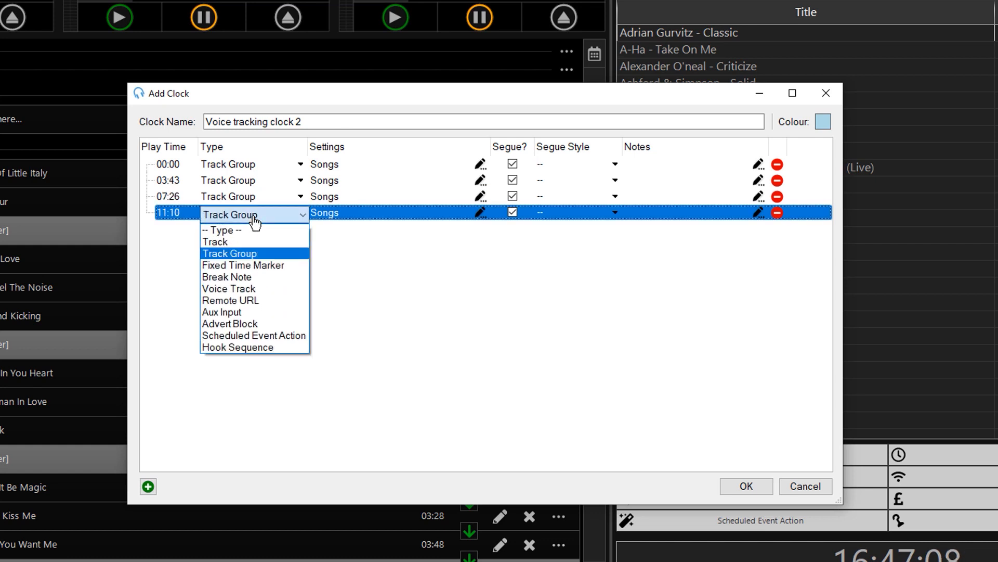
click(263, 288)
click(365, 218)
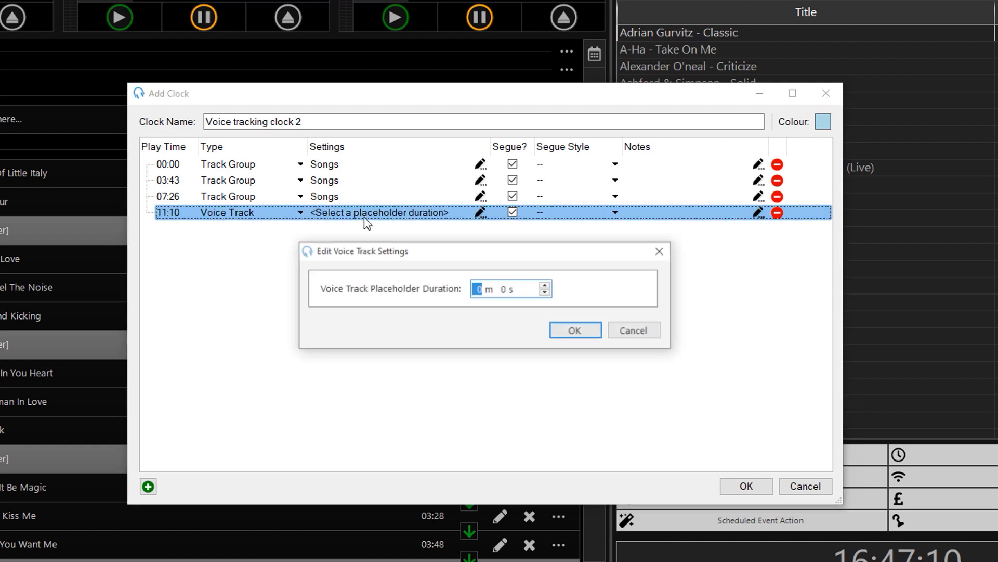
click(503, 289)
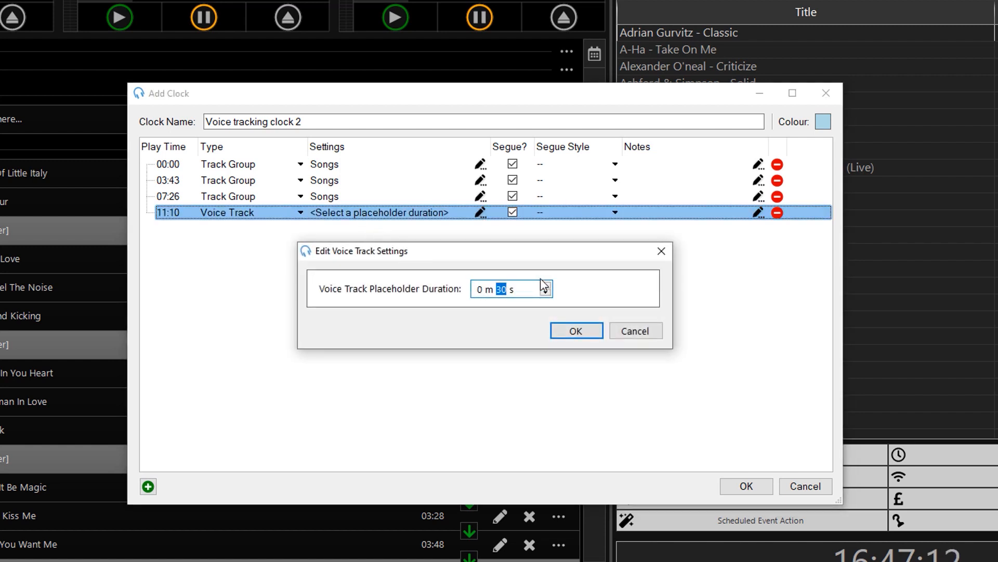
click(571, 326)
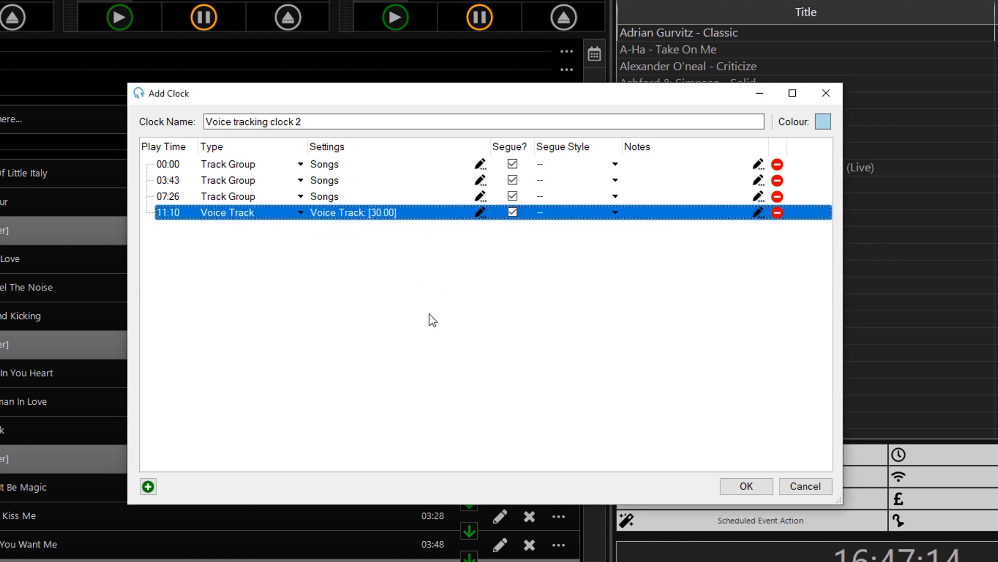
- Append five copies of the block of three Songs track groups and one voice track to fill the clock's hour
shift+click(174, 168)
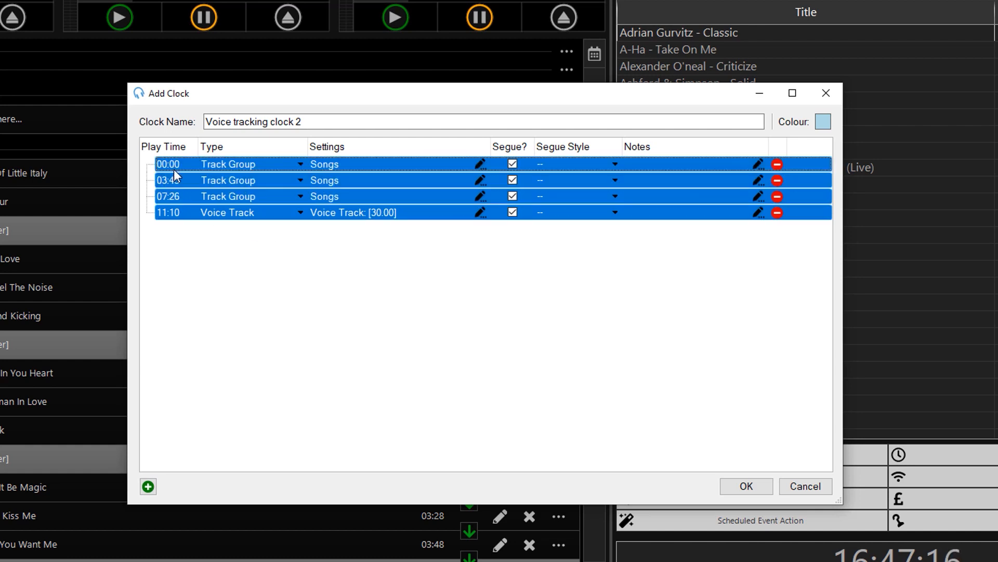
key(ctrl+v)
key(ctrl+v)
key(ctrl+v)
key(ctrl+v)
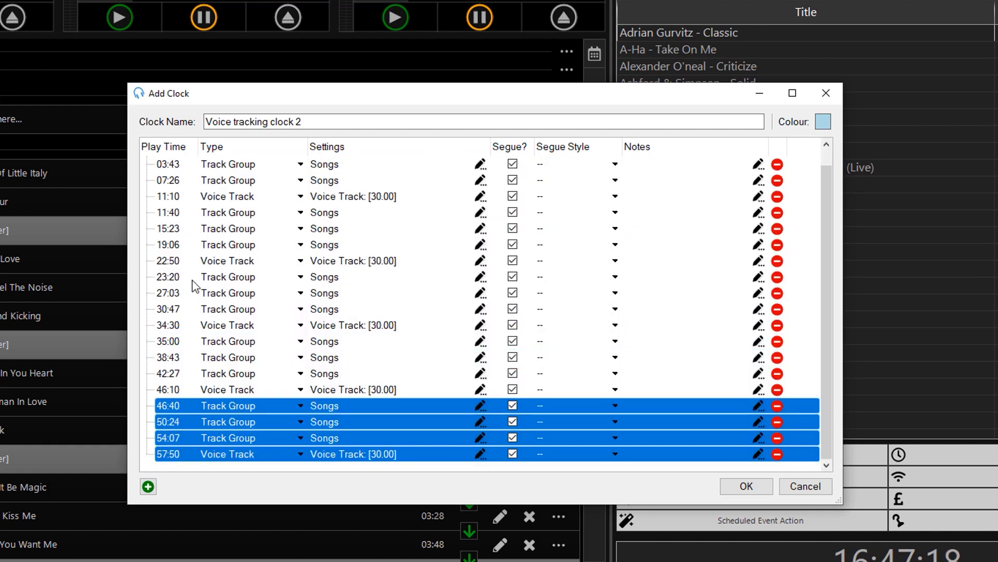
key(ctrl+v)
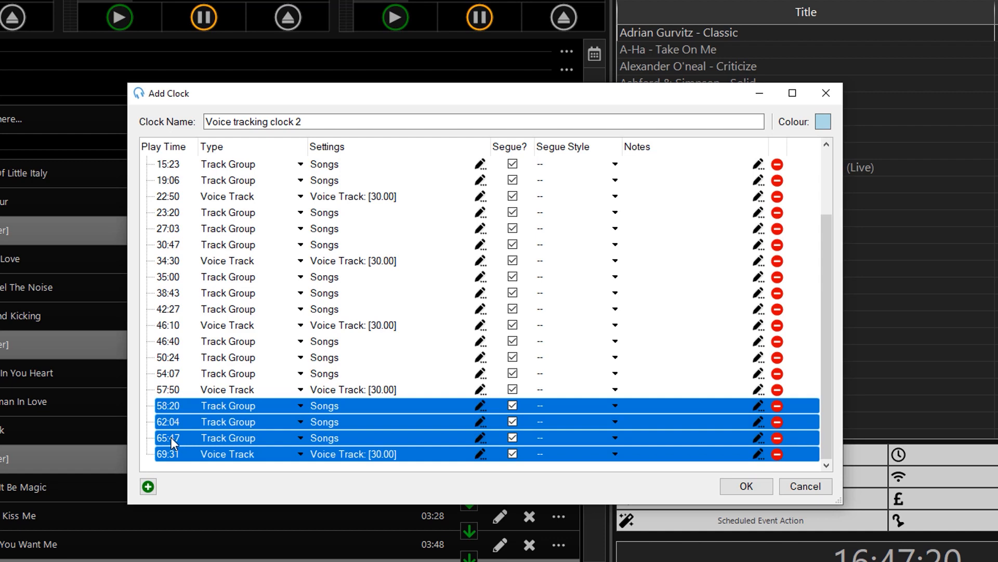
- Delete the last Songs track group and last voice track running past the hour, and discard the new clock without saving
click(170, 437)
key(Delete)
key(Delete)
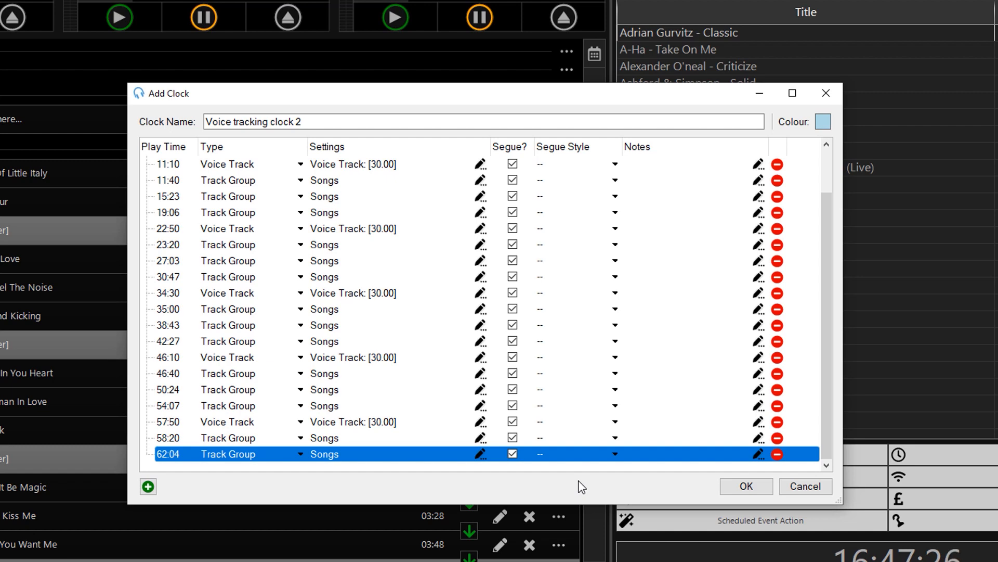
click(803, 491)
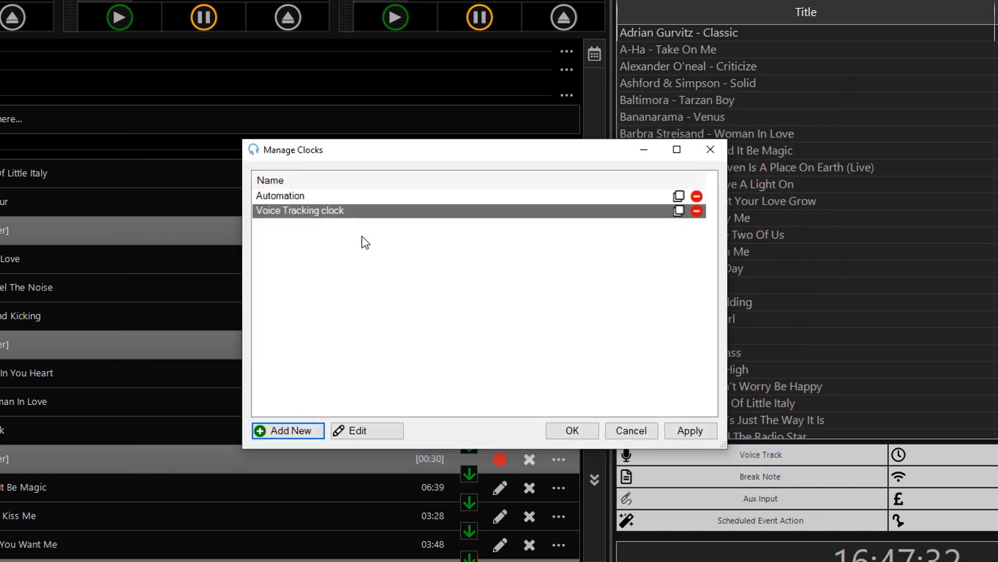
click(623, 432)
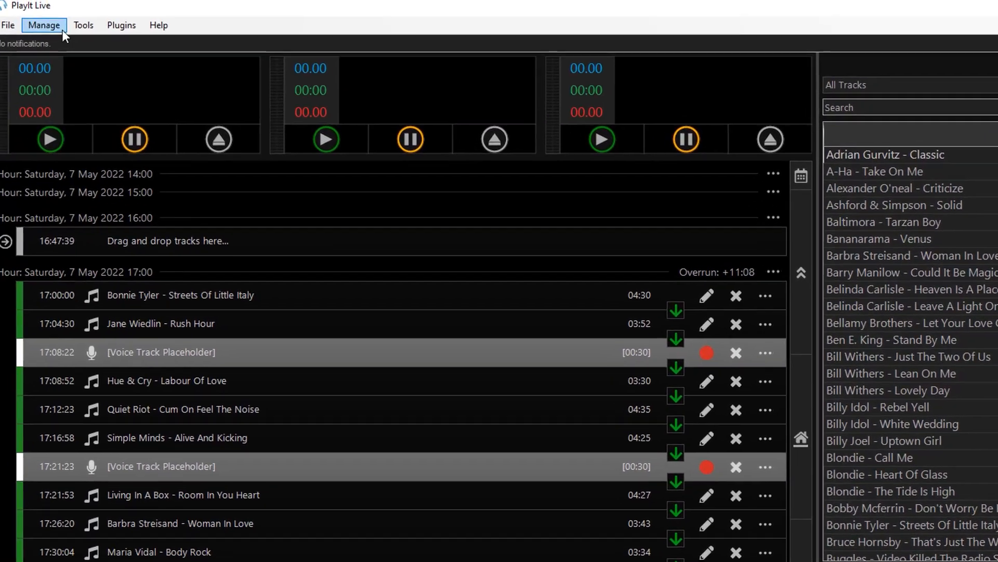
- Open the clock schedule and delete the repeating Voice Tracking clock item that starts at 09:00 on Monday
click(68, 26)
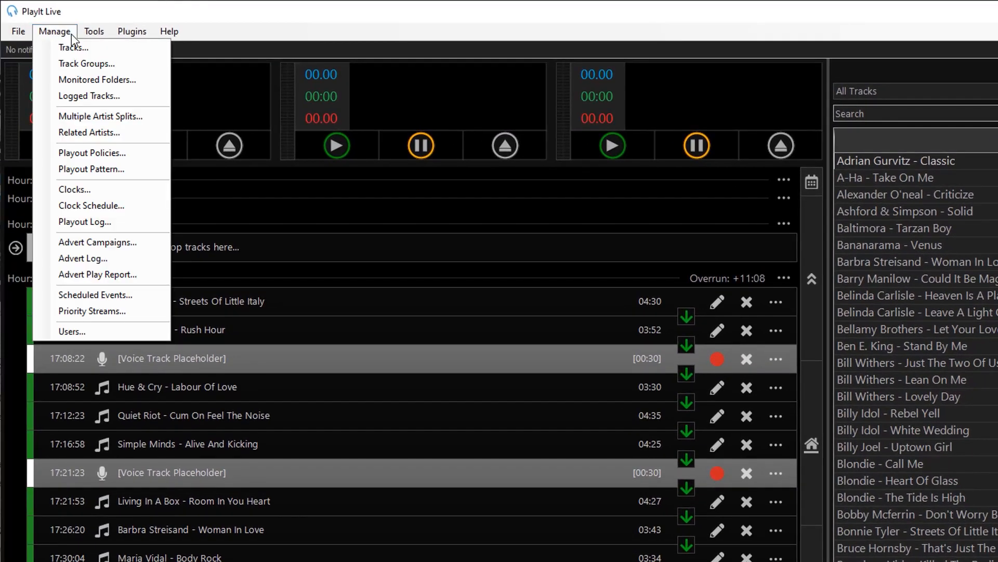
click(145, 205)
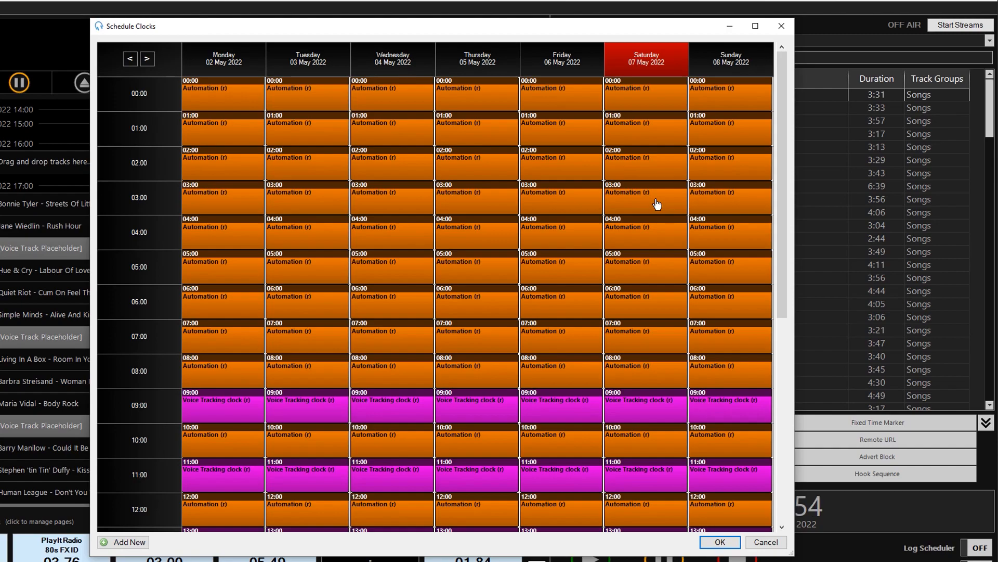
scroll(657, 204, down, 2)
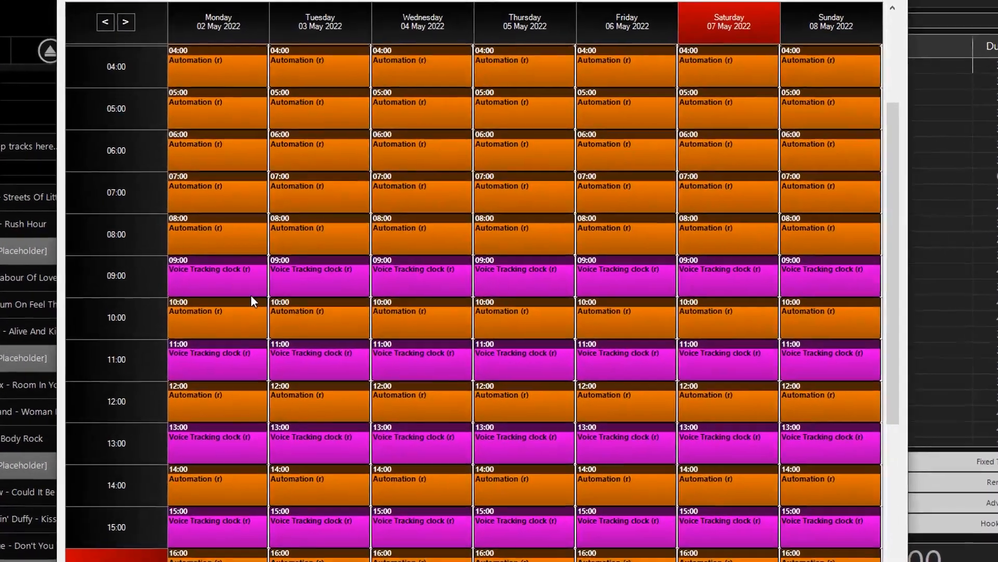
click(251, 296)
key(Delete)
click(423, 320)
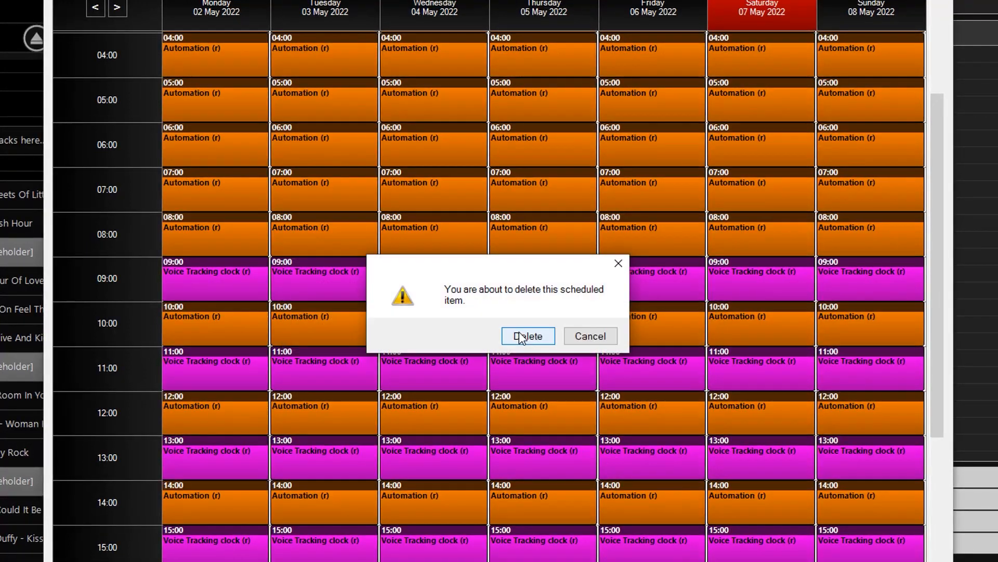
click(518, 331)
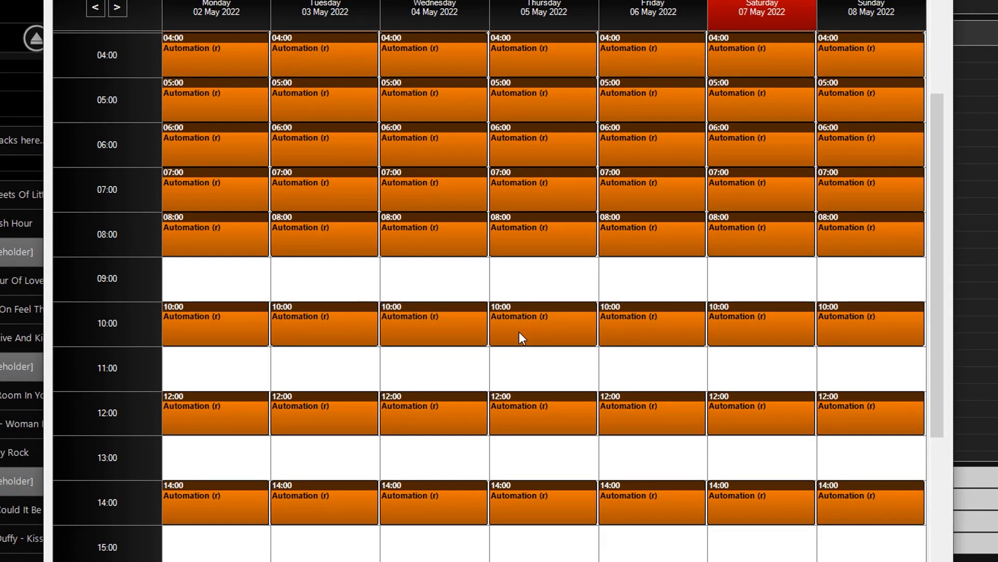
- Schedule the Voice Tracking clock from Monday 2 May 2022 09:00, repeating daily at hours 09, 11, 13, 15, 17, 19, 21 and 23 forever
double_click(216, 271)
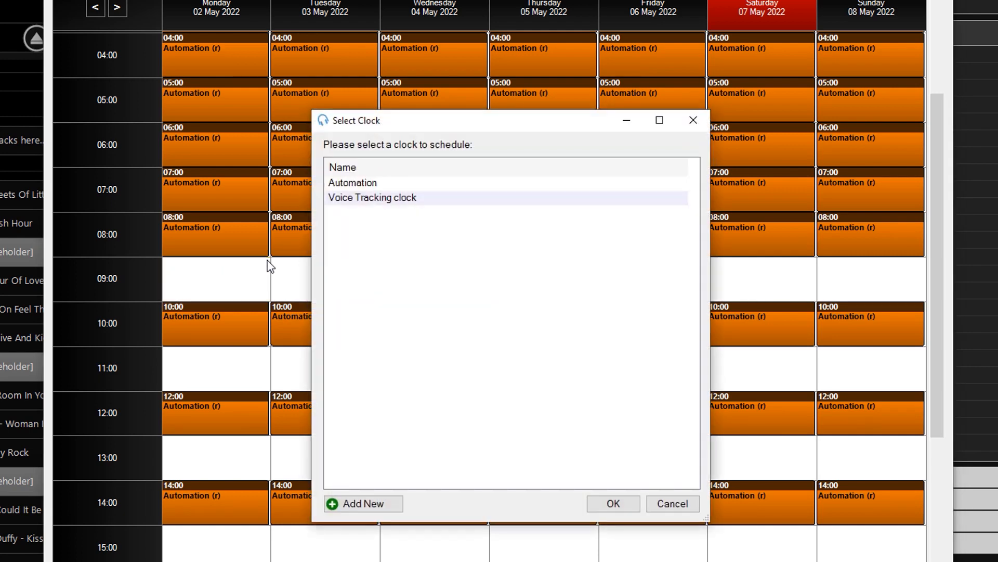
double_click(346, 201)
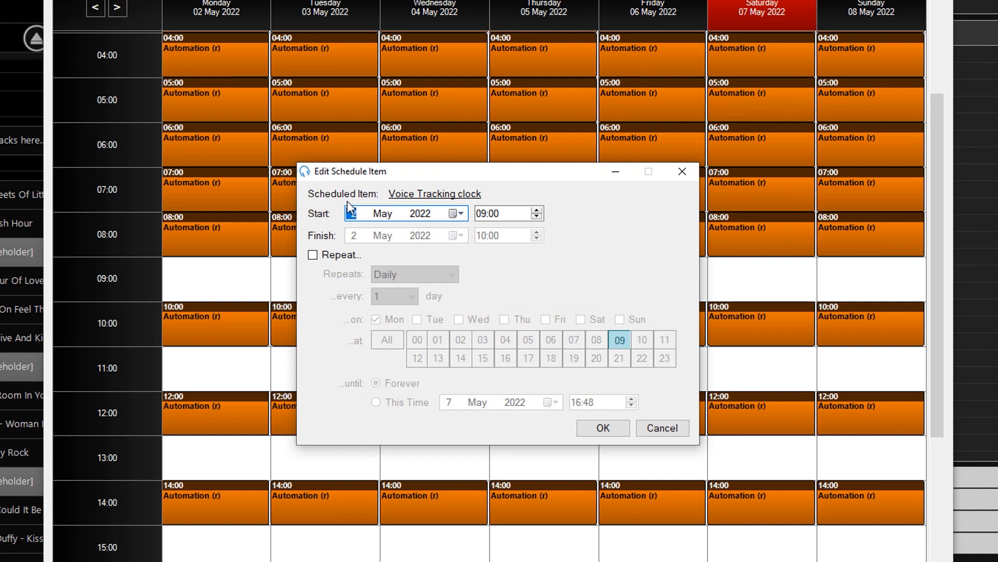
click(338, 256)
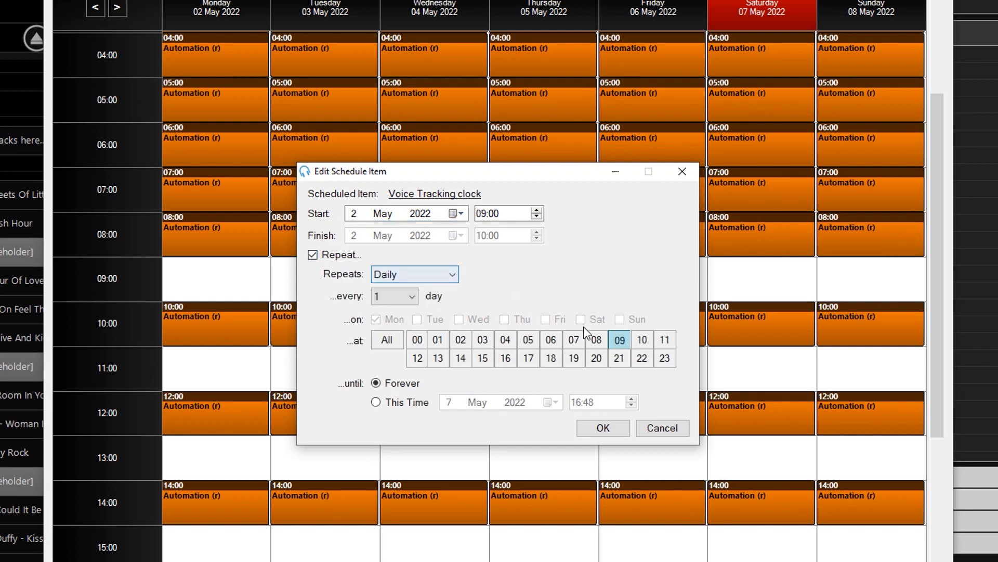
click(665, 341)
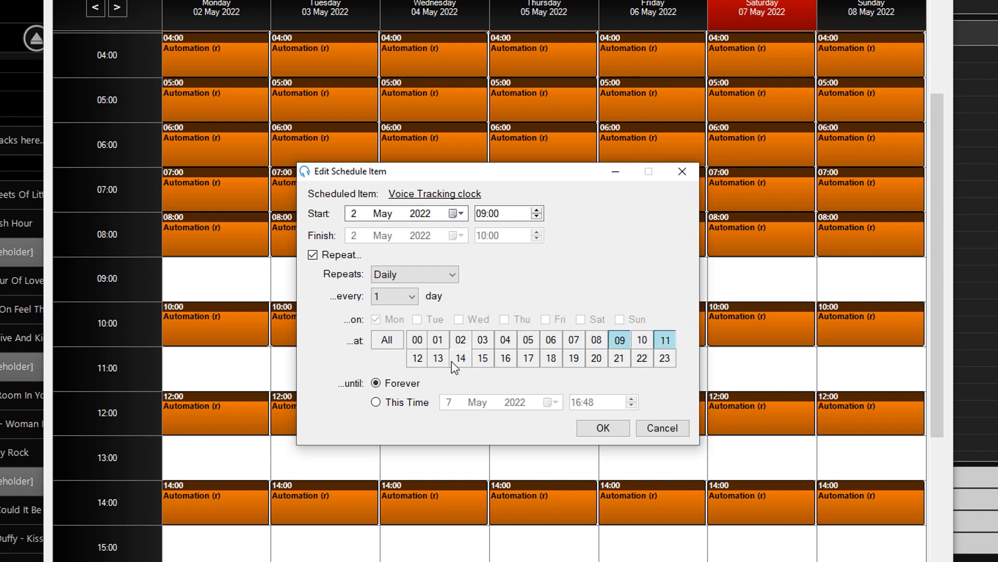
click(476, 360)
click(528, 358)
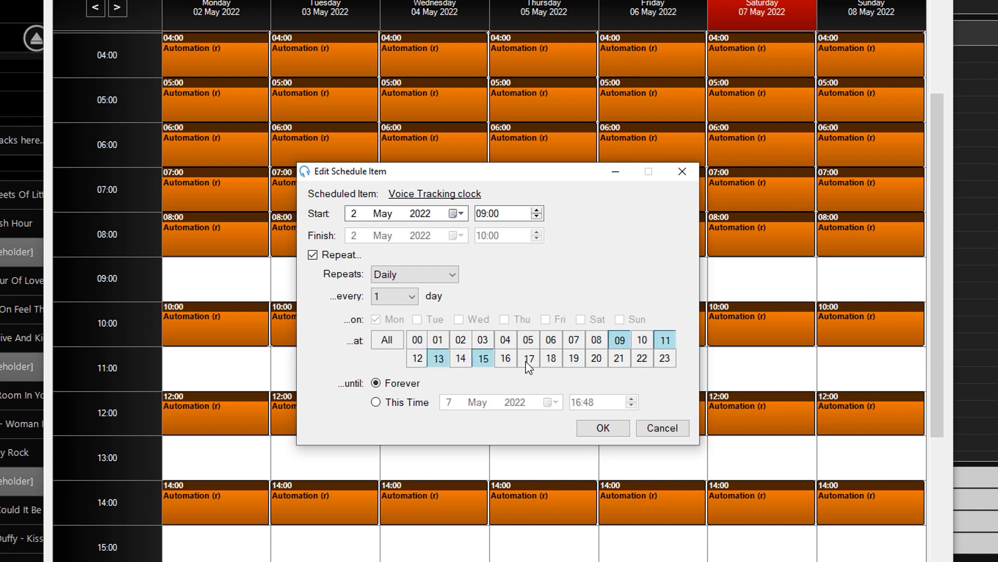
click(575, 362)
click(619, 359)
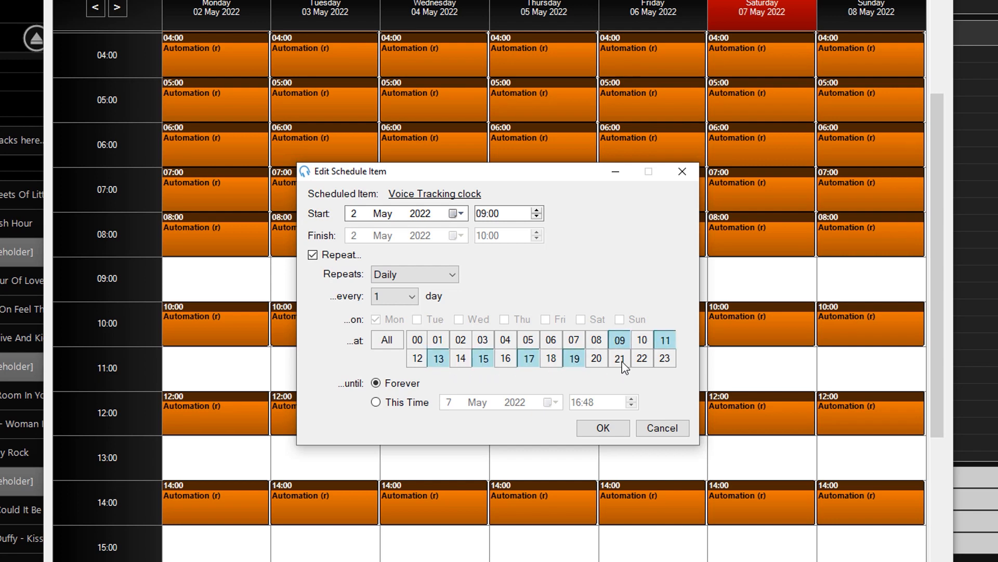
click(672, 364)
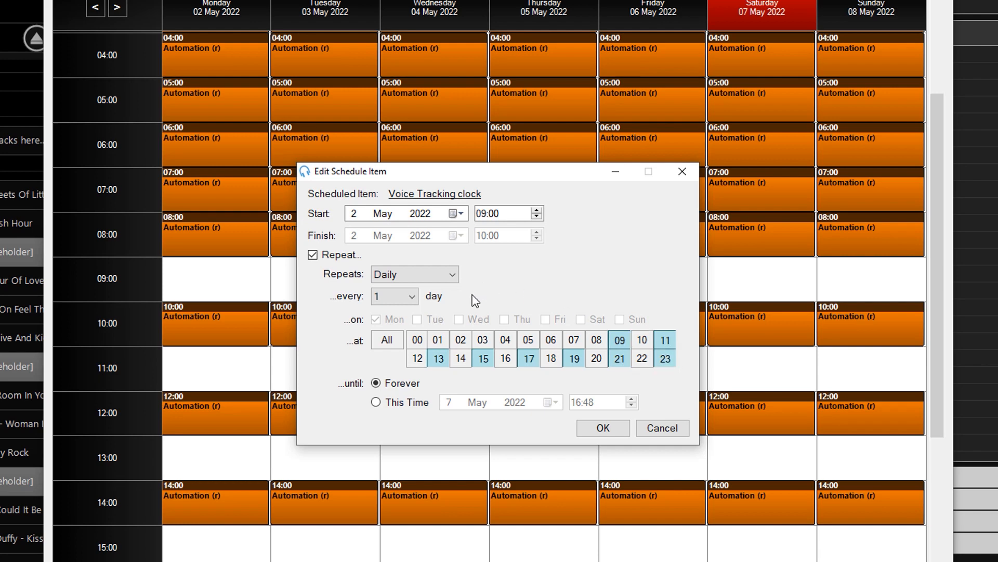
click(597, 427)
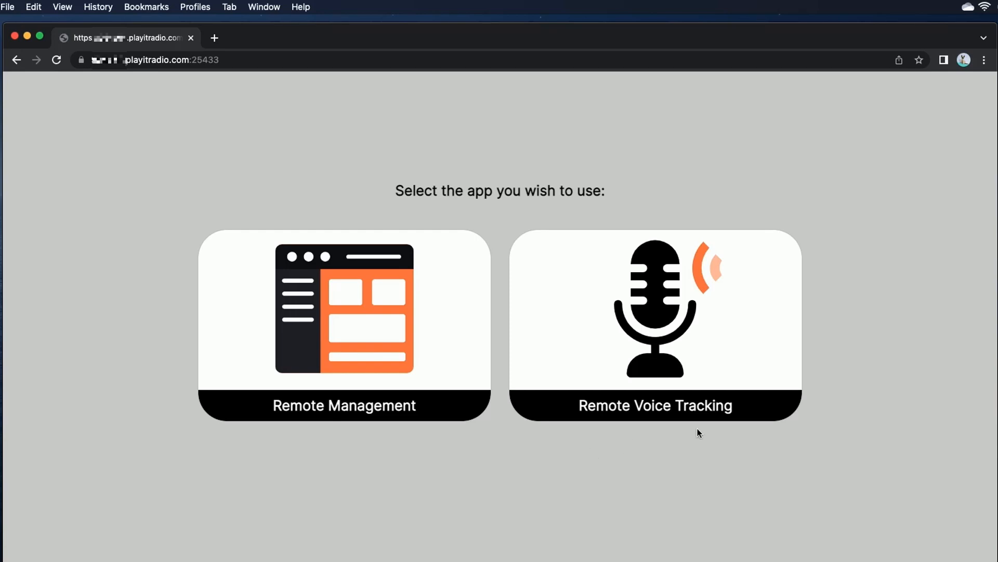
- Choose Remote Voice Tracking on the station's web page in Chrome and log in with the voice tracking user's username and password
click(759, 391)
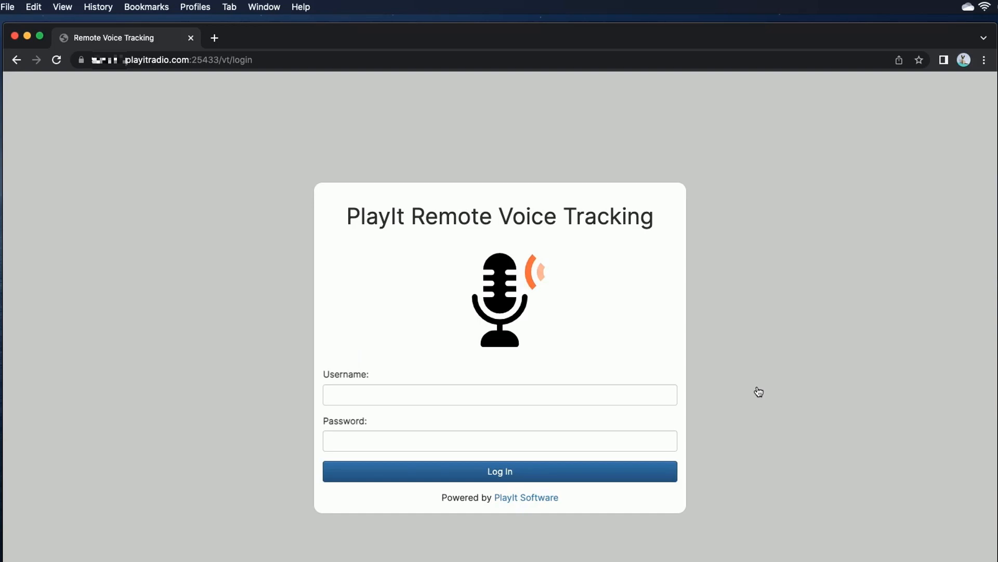
click(625, 396)
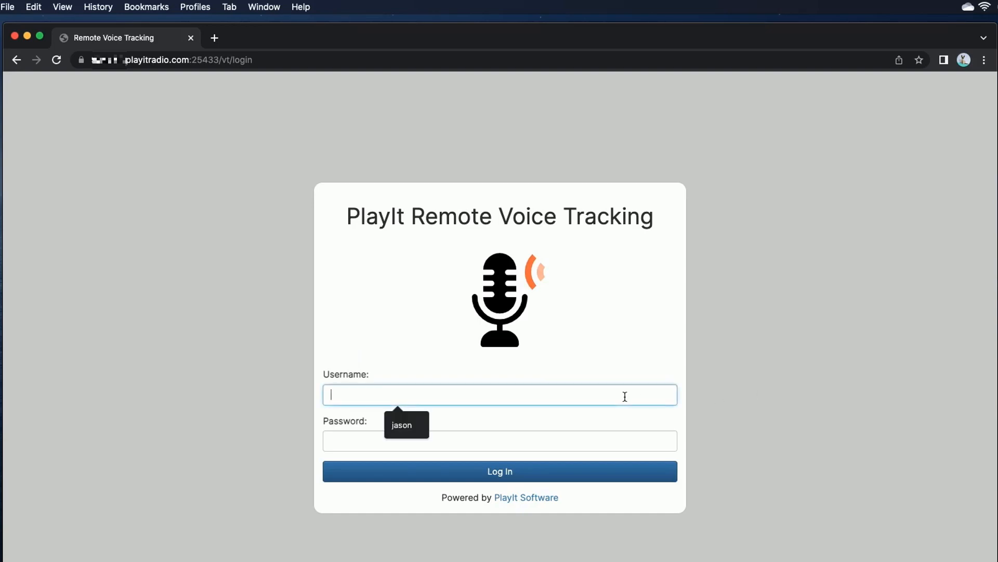
text(jason)
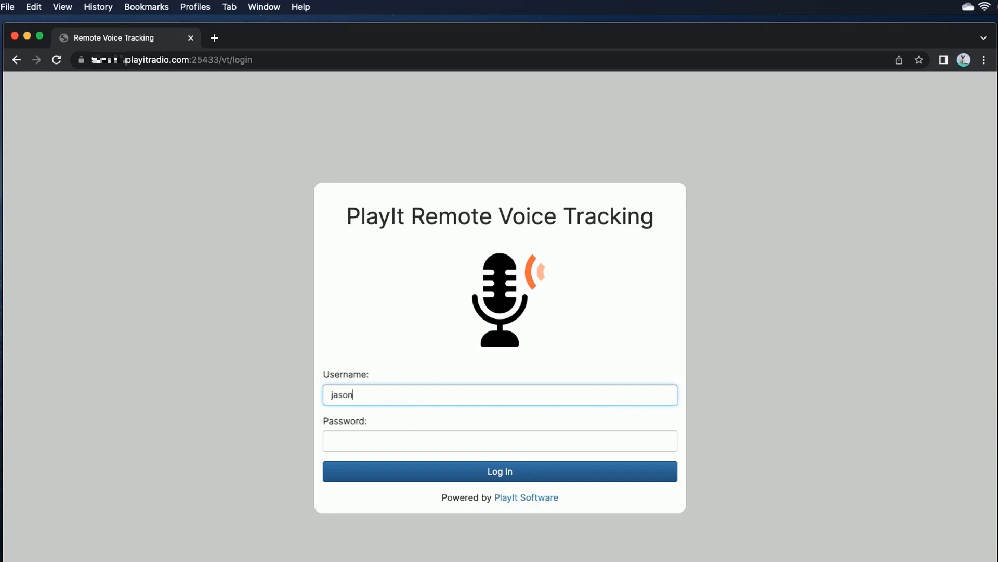
key(Tab)
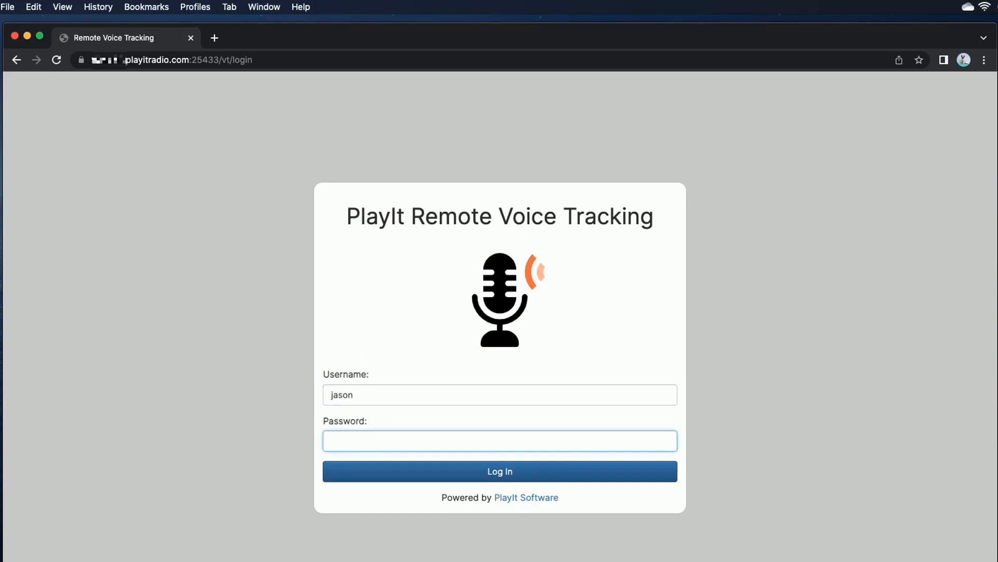
text(••)
key(Return)
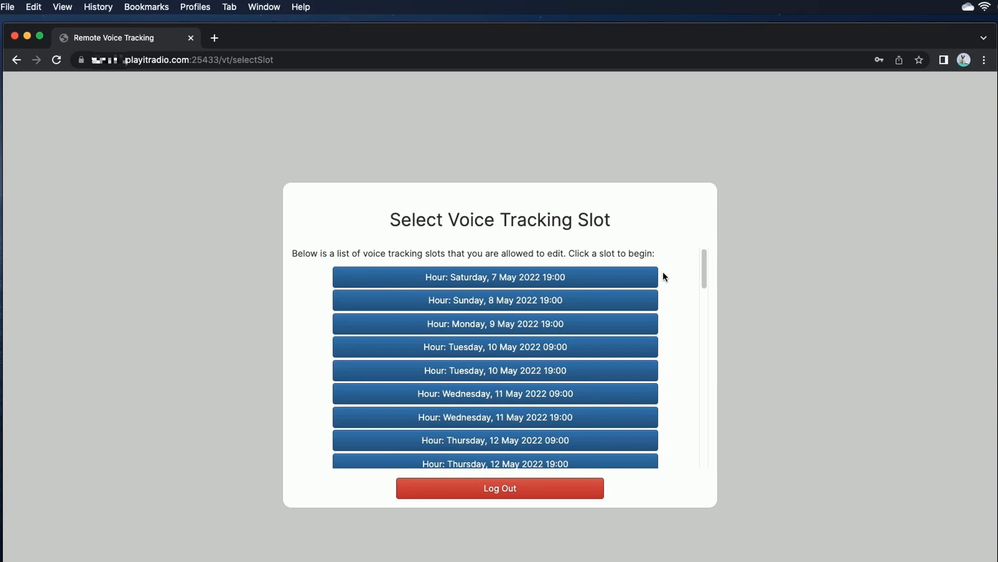
- Open the Saturday, 7 May 2022 19:00 slot and start recording the voice track placeholder that follows Ultravox - Vienna
click(606, 282)
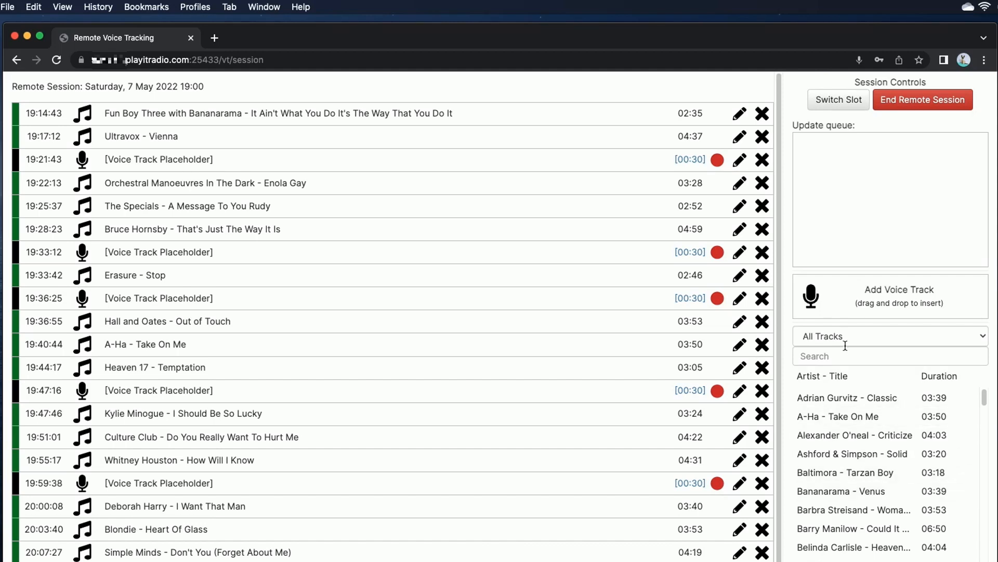
click(717, 160)
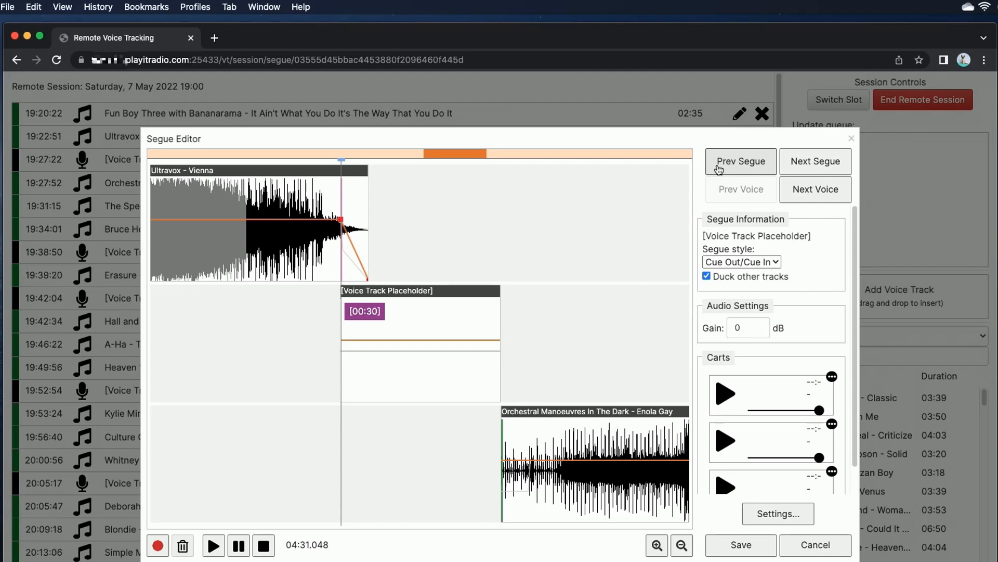
click(158, 545)
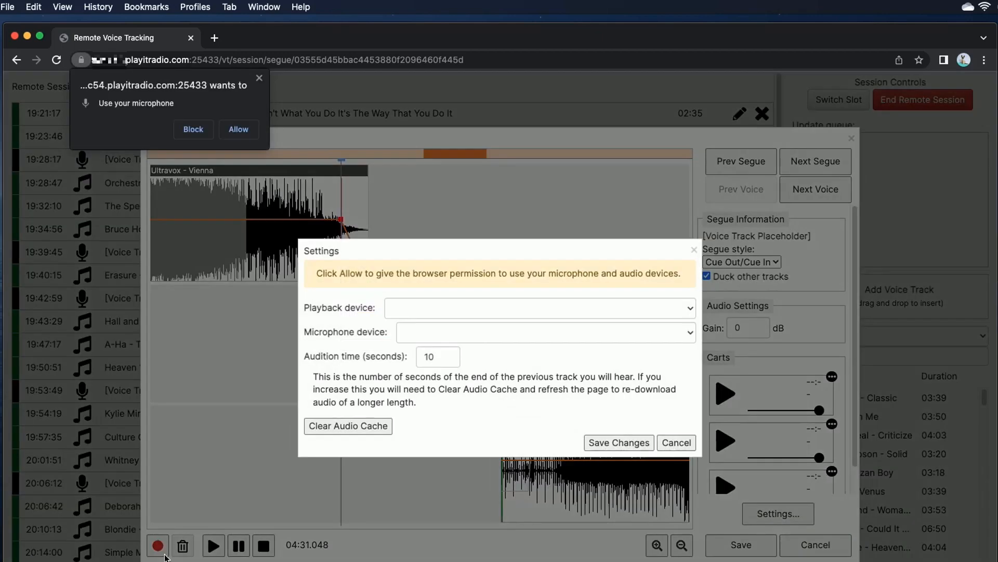
- Allow microphone access, set the playback device to Yeti Stereo Microphone (b58e:9e84), and save the audio settings
click(252, 133)
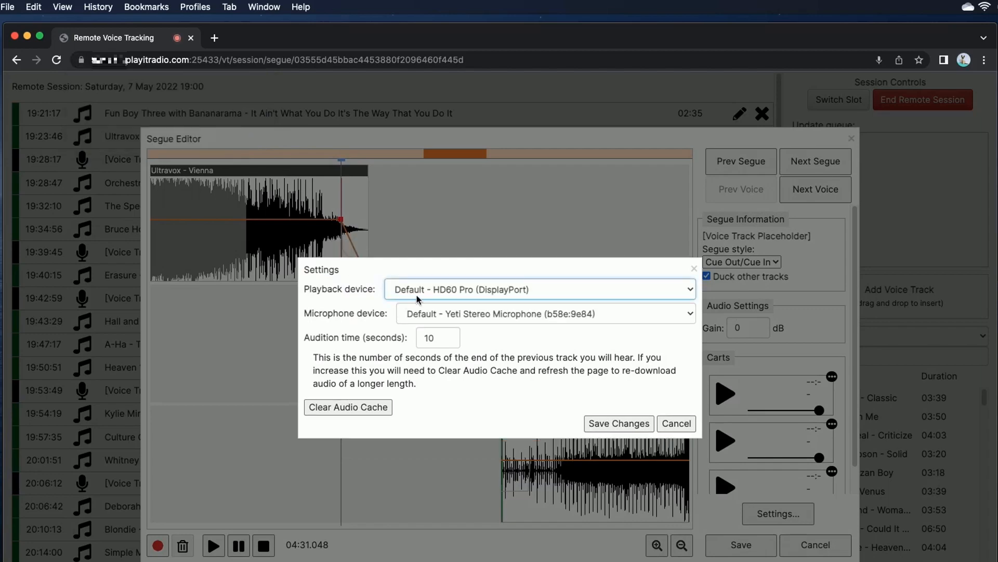
click(555, 294)
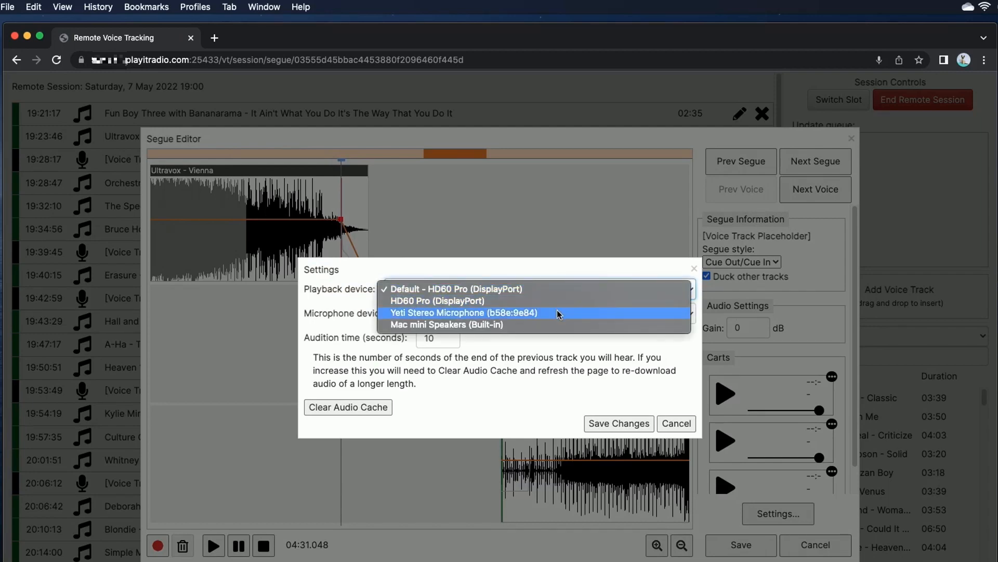
click(557, 311)
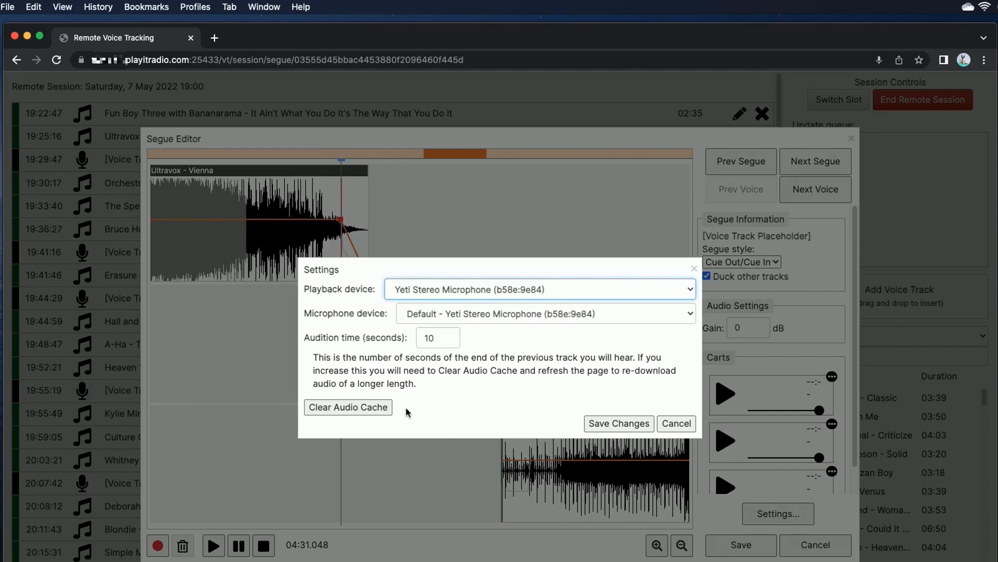
click(593, 423)
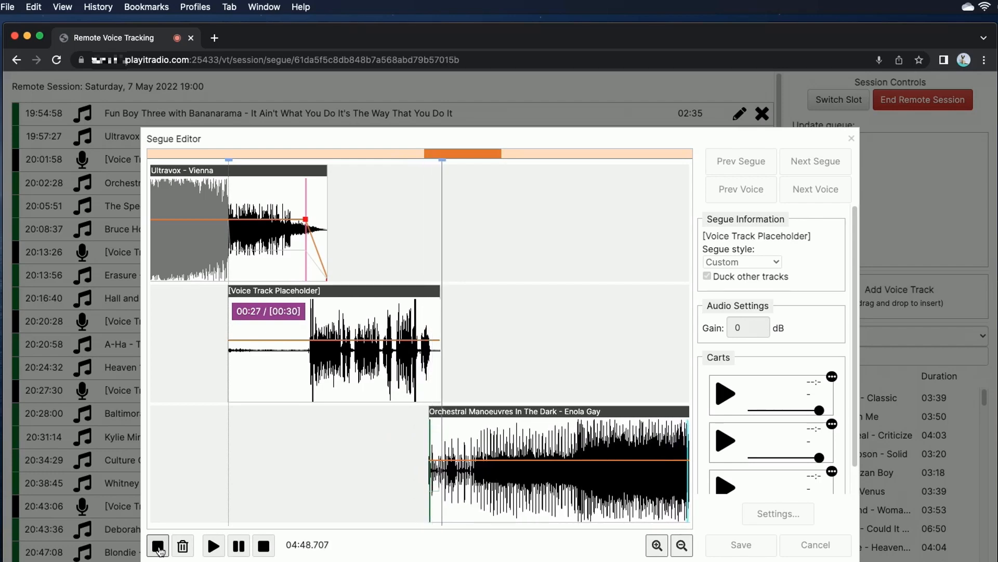
- Stop recording the voice track after Ultravox - Vienna and trim the silence from its start and end
click(158, 547)
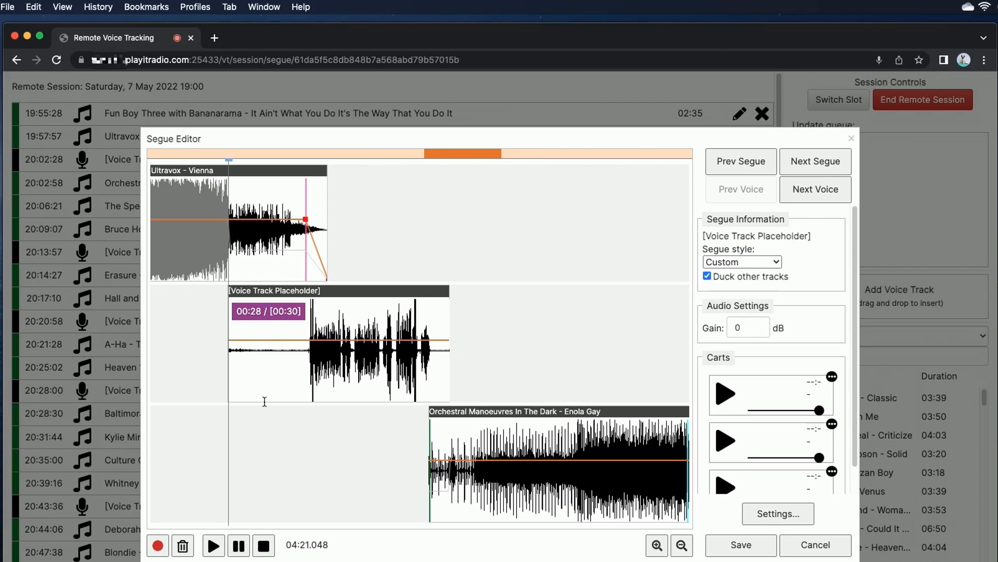
drag(230, 377, 309, 381)
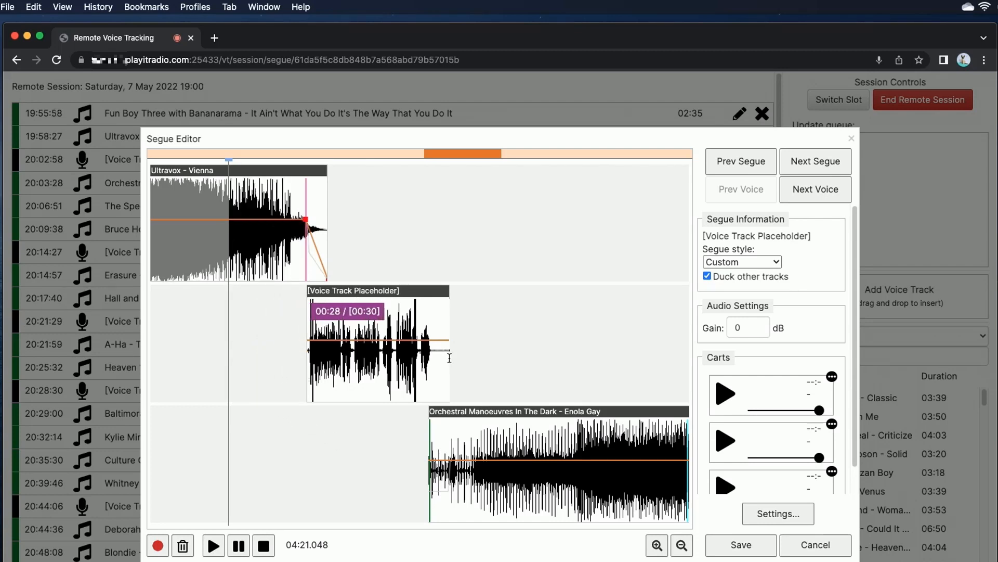
drag(449, 358, 434, 356)
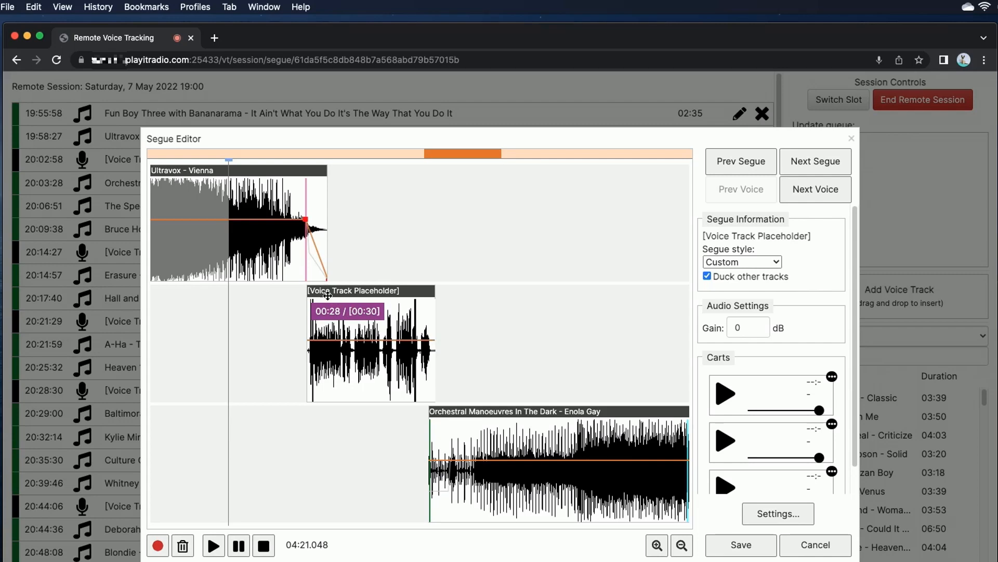
- Shift the voice track earlier over Vienna's fade, overlap Enola Gay with its end, keep the changes, and leave the segue editor
drag(318, 292, 304, 293)
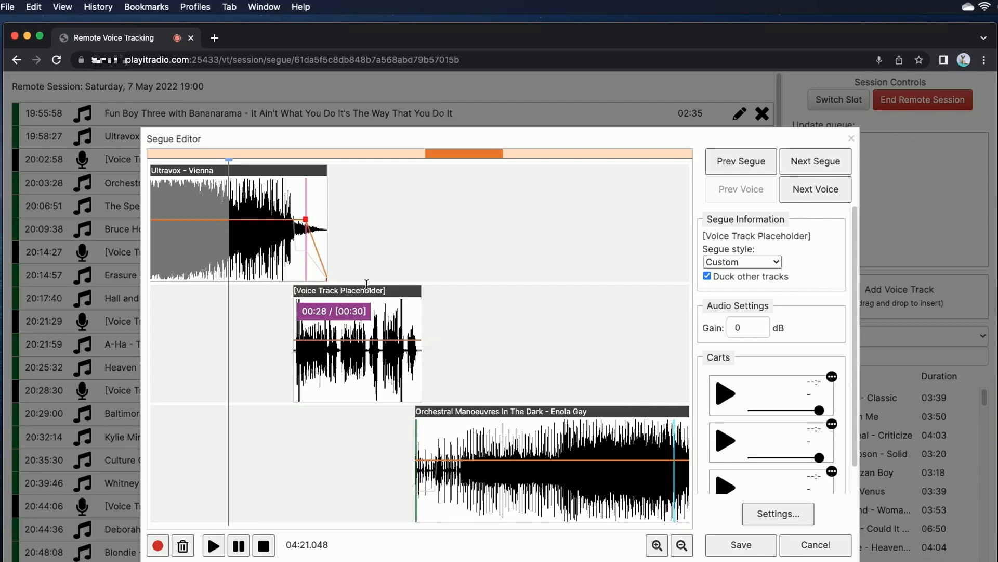
drag(408, 291, 439, 299)
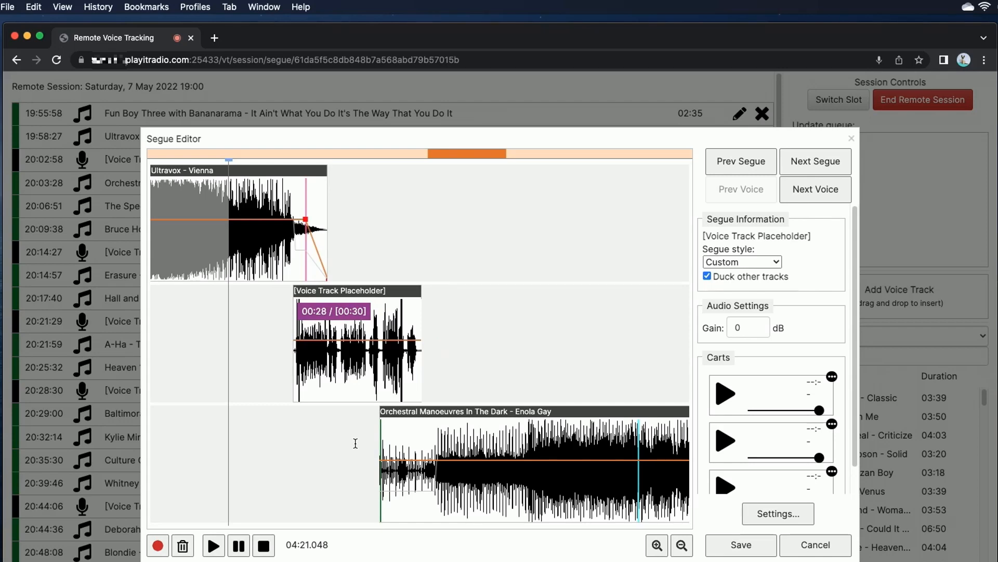
click(813, 189)
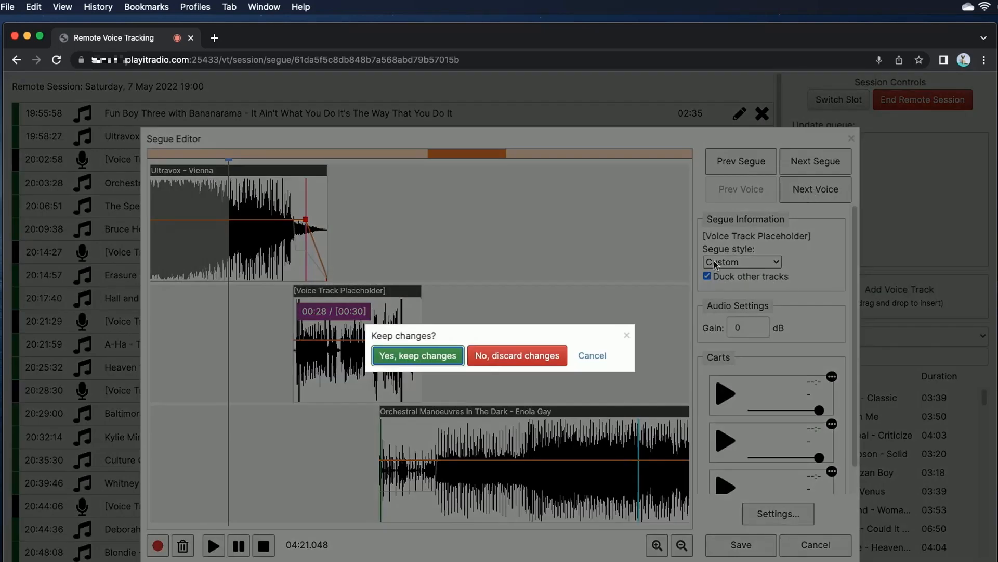
click(418, 356)
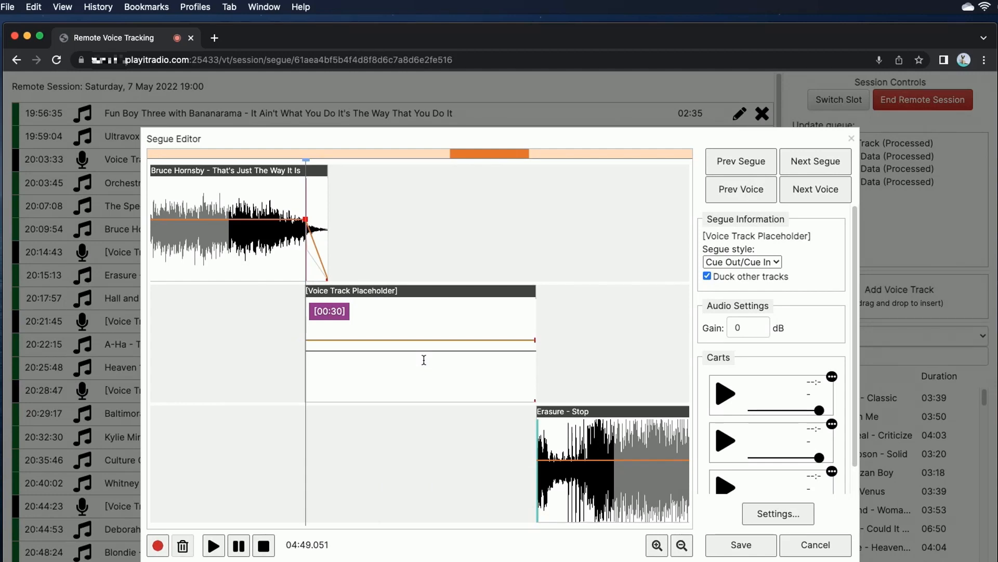
click(815, 545)
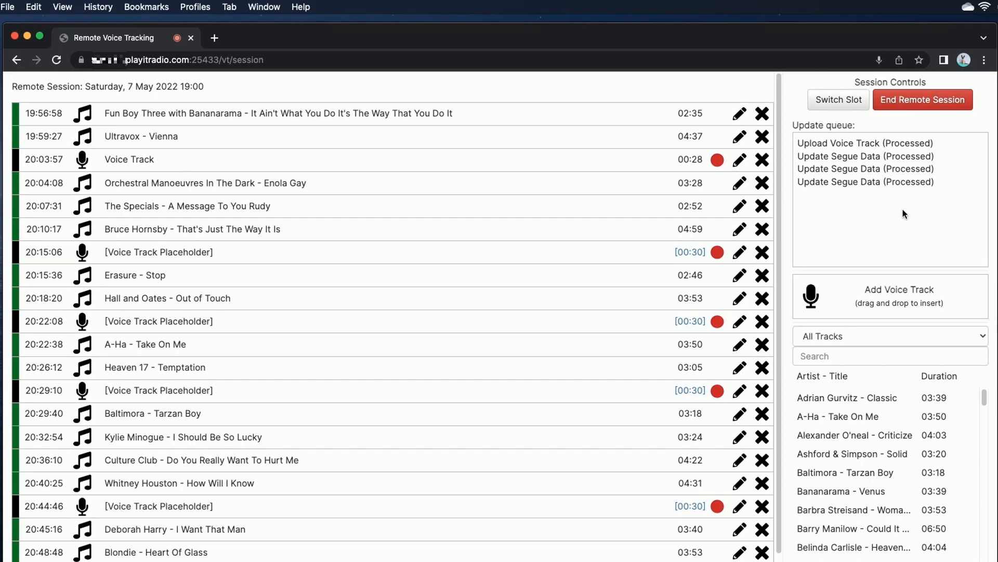
- Open the voice track placeholder after Bruce Hornsby - That's Just The Way It Is and load Climb It 30 Promo.mp3 into the first cart
click(721, 254)
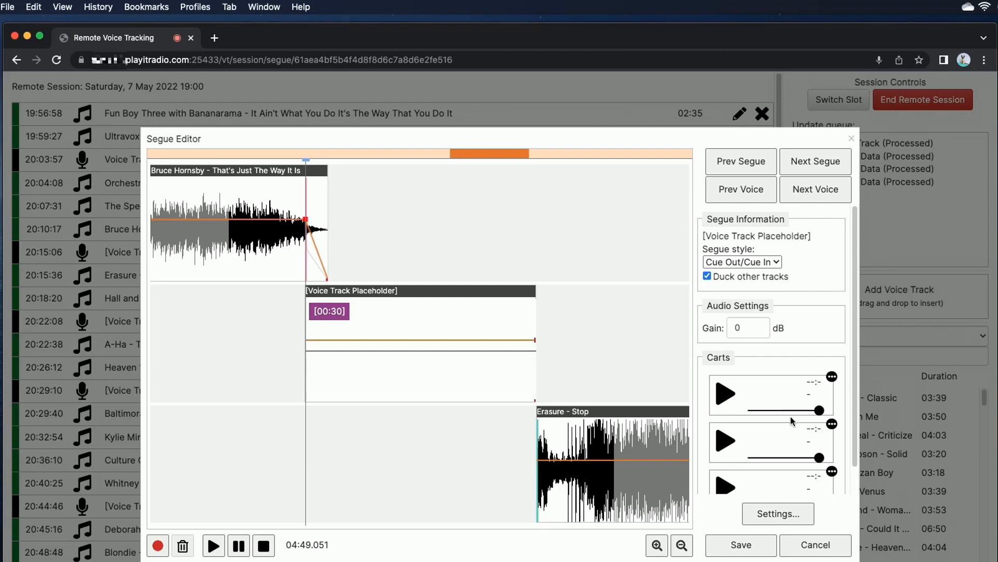
click(833, 378)
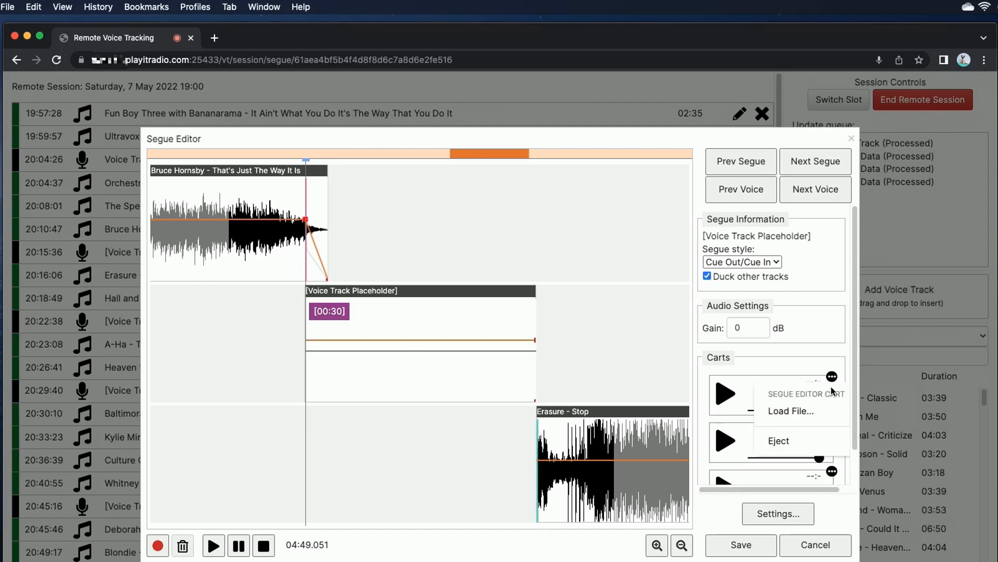
click(829, 414)
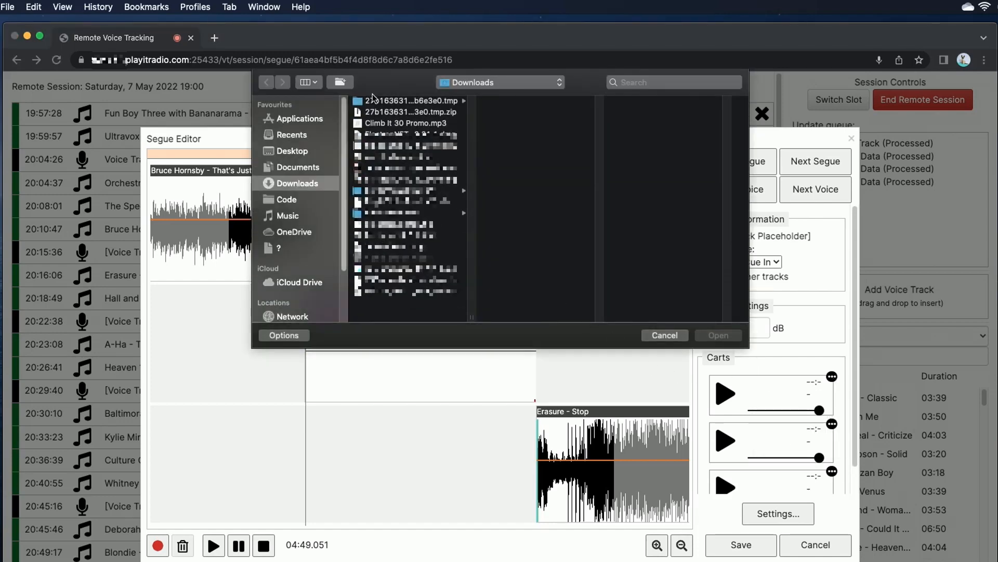
click(391, 122)
double_click(391, 122)
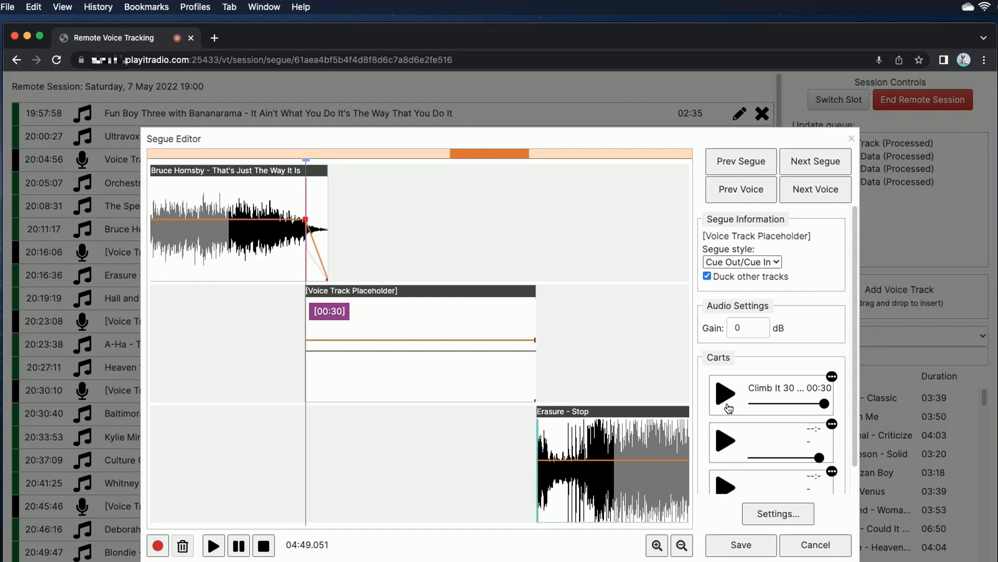
- Record the voice track over the Climb It 30 Promo cart, lowering, raising and again lowering the cart volume before stopping the recording
click(157, 545)
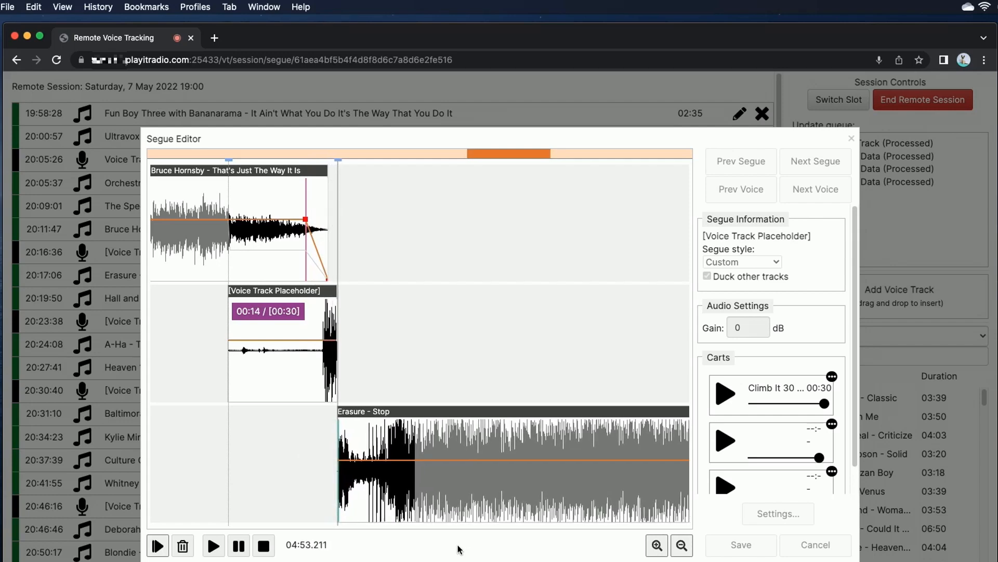
click(725, 393)
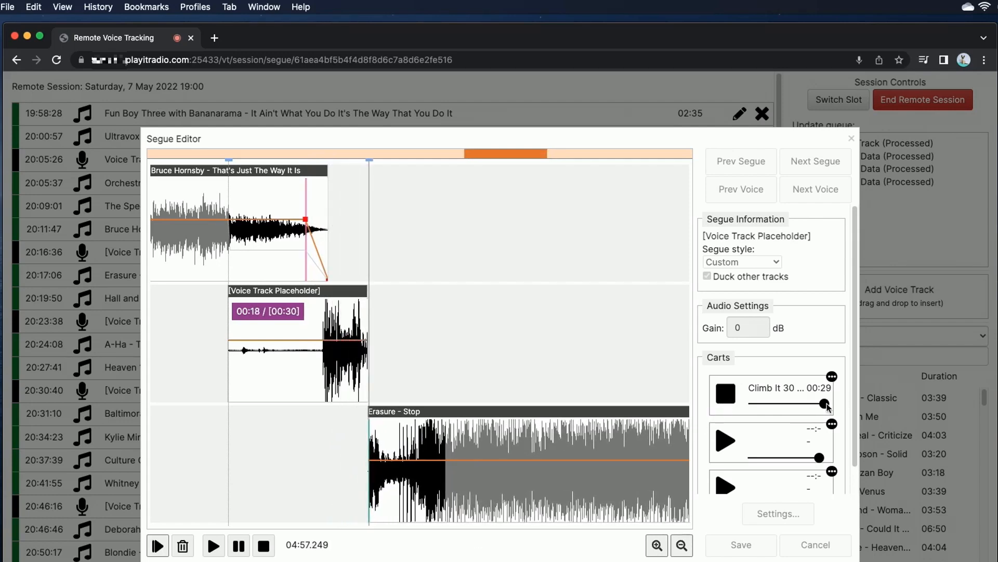
drag(831, 407, 768, 407)
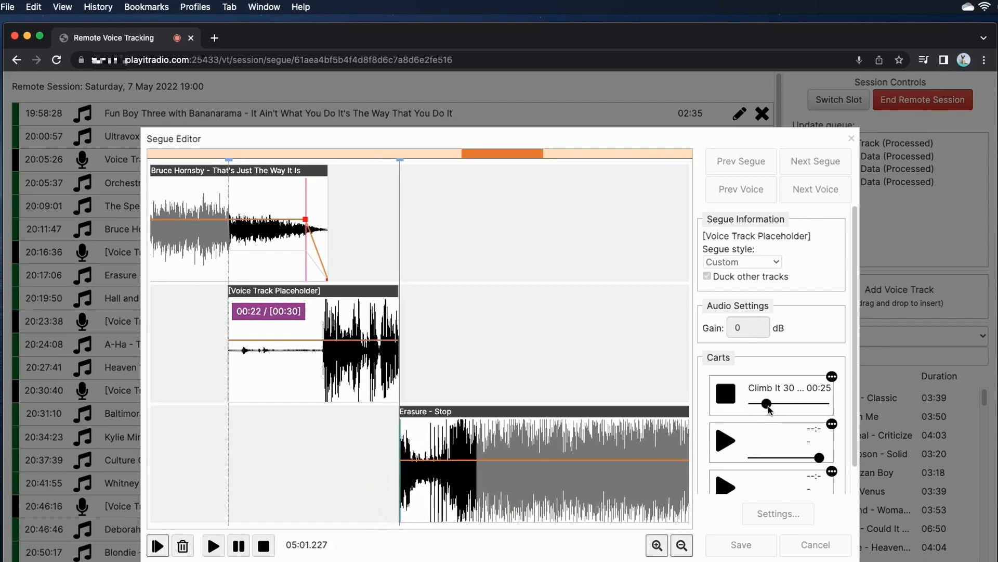
mouse_move(769, 407)
mouse_down()
mouse_move(817, 407)
mouse_move(768, 408)
mouse_up()
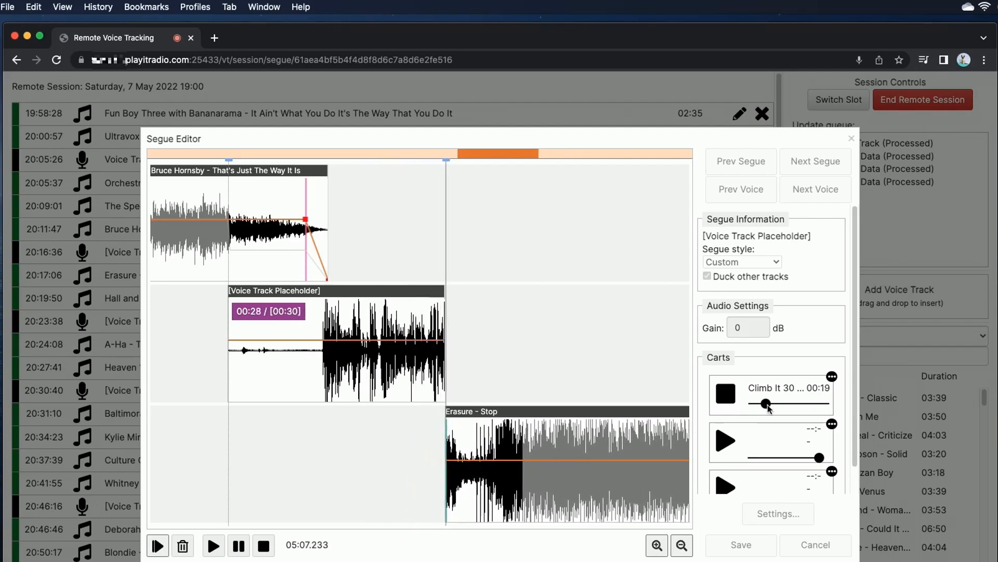
drag(768, 407, 819, 409)
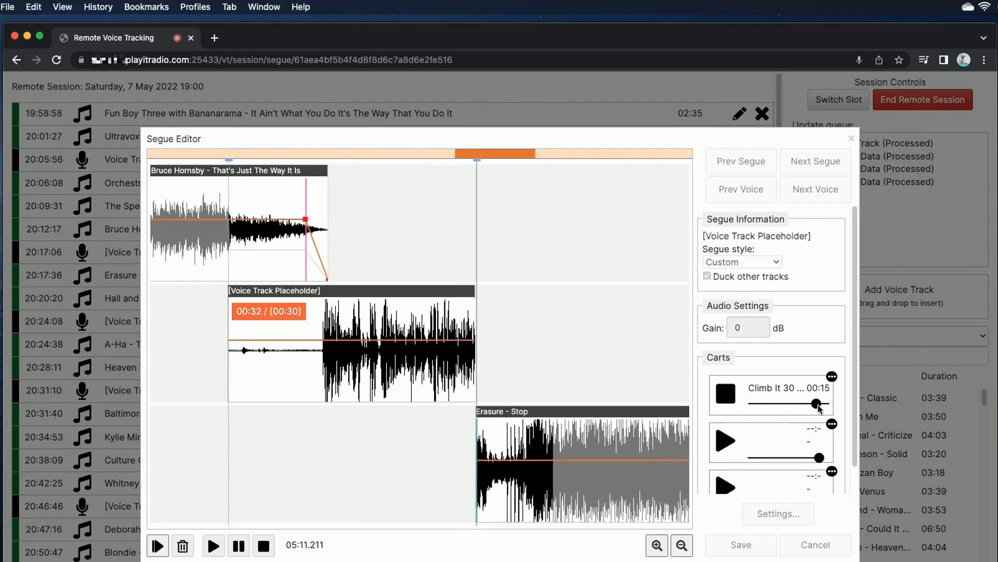
drag(820, 408, 773, 408)
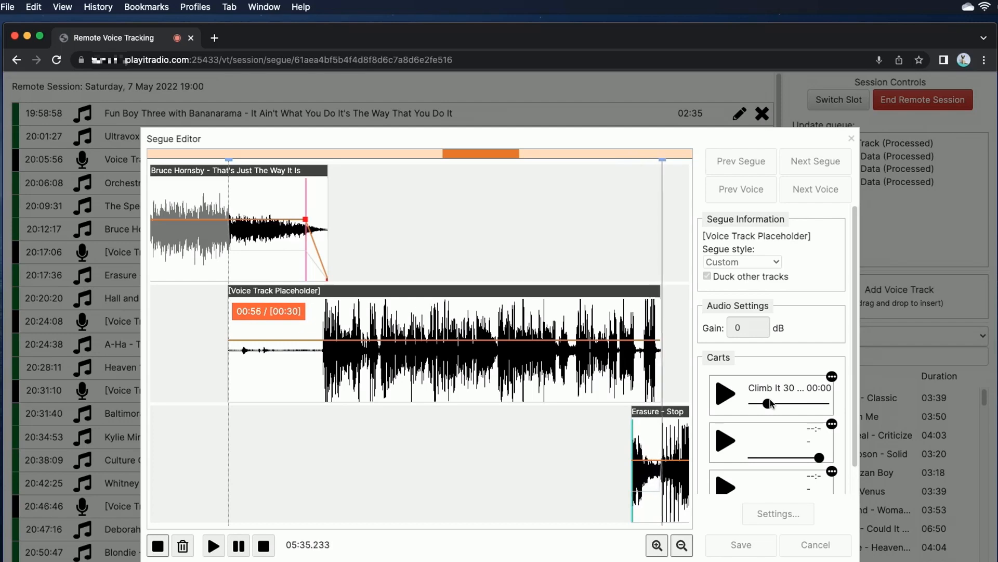
key(space)
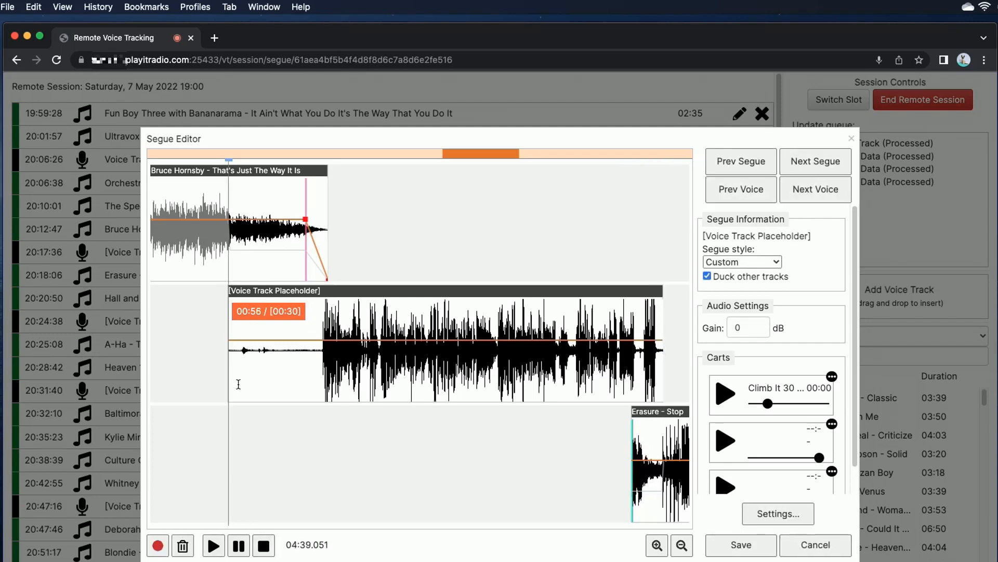
- Trim the silence from the start and end of the voice track before Erasure - Stop, and keep the recording
drag(233, 381, 324, 390)
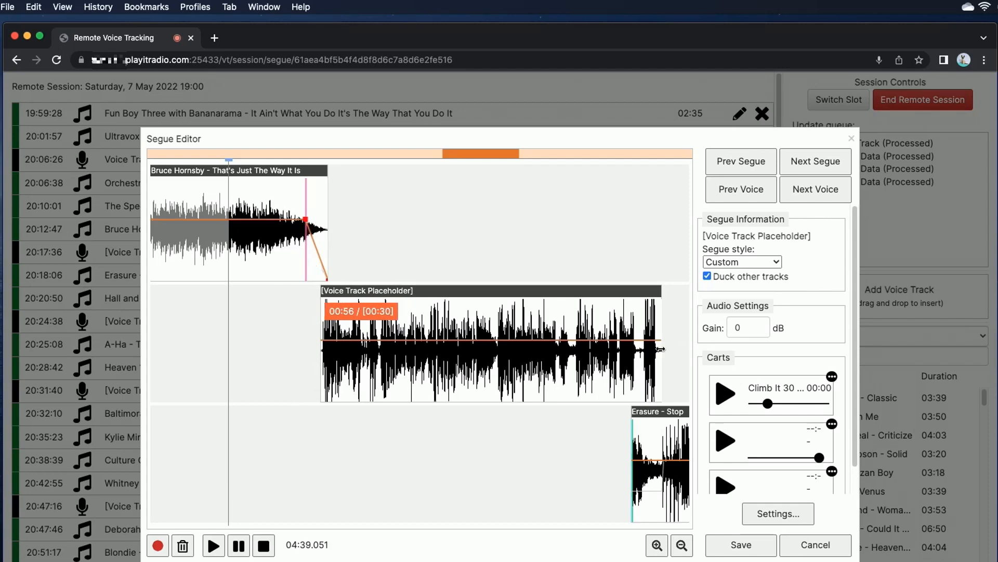
drag(661, 349, 658, 349)
click(832, 546)
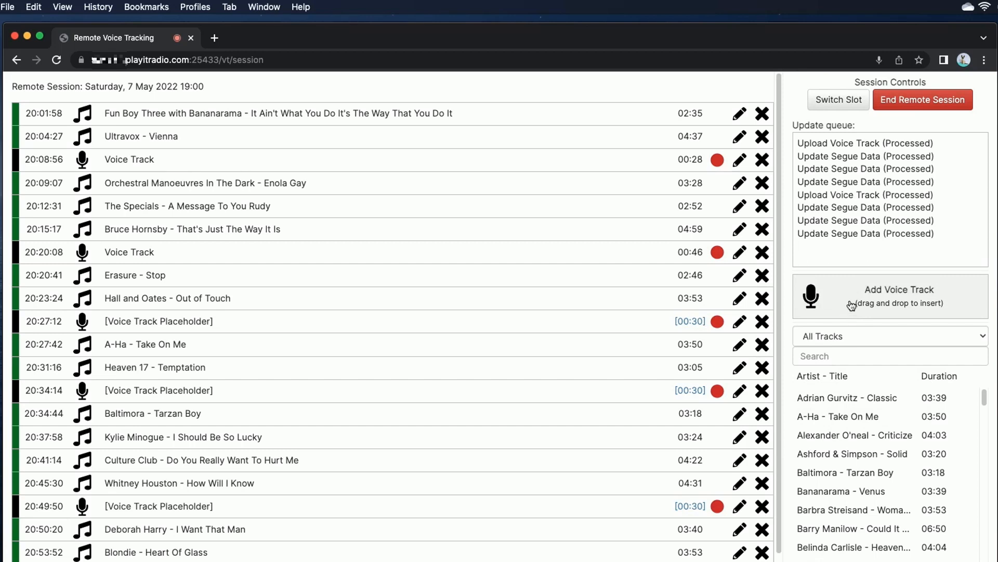
- Insert a voice track placeholder between A-Ha - Take On Me and Heaven 17 - Temptation, and check its segue without recording
drag(851, 305, 725, 368)
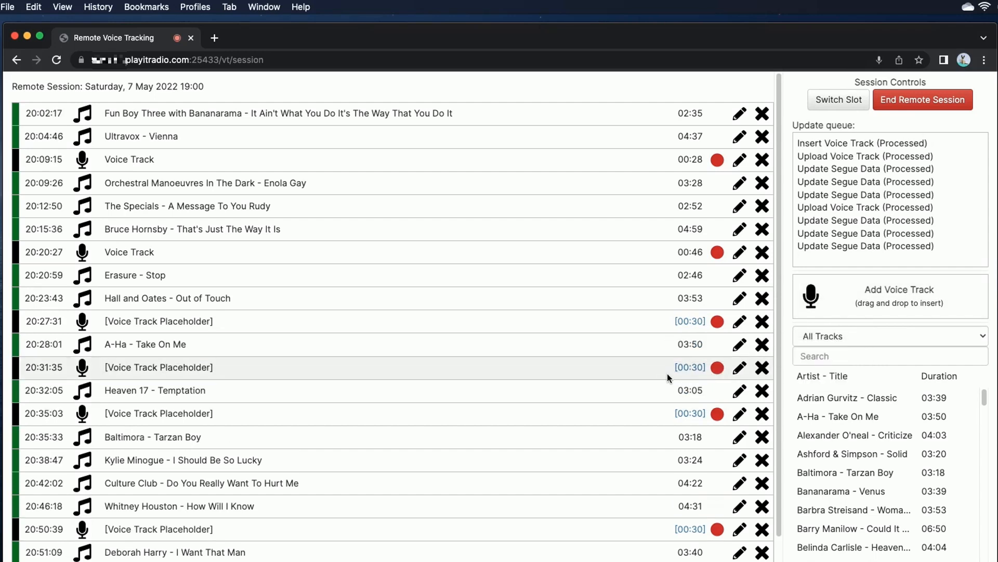
click(717, 371)
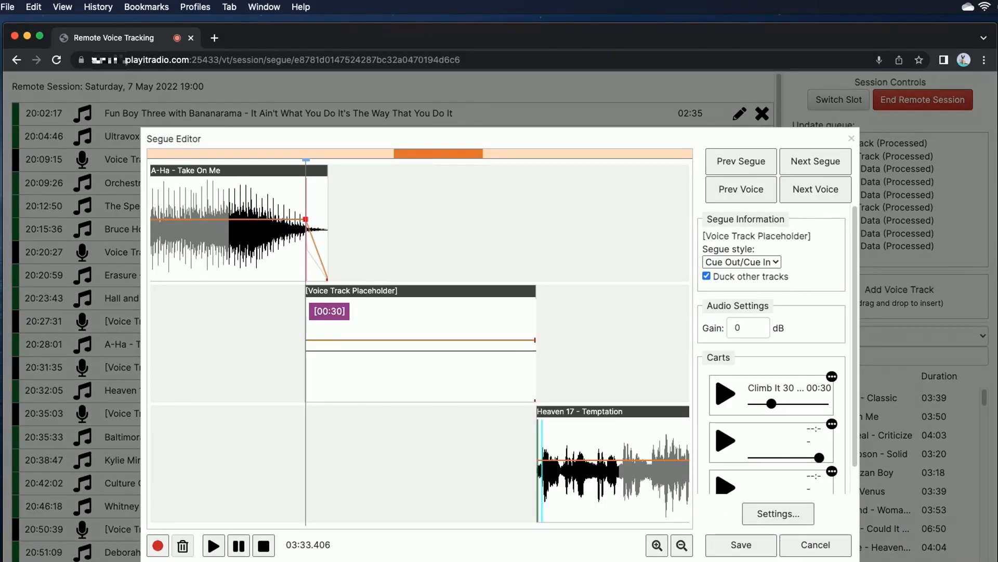
click(815, 546)
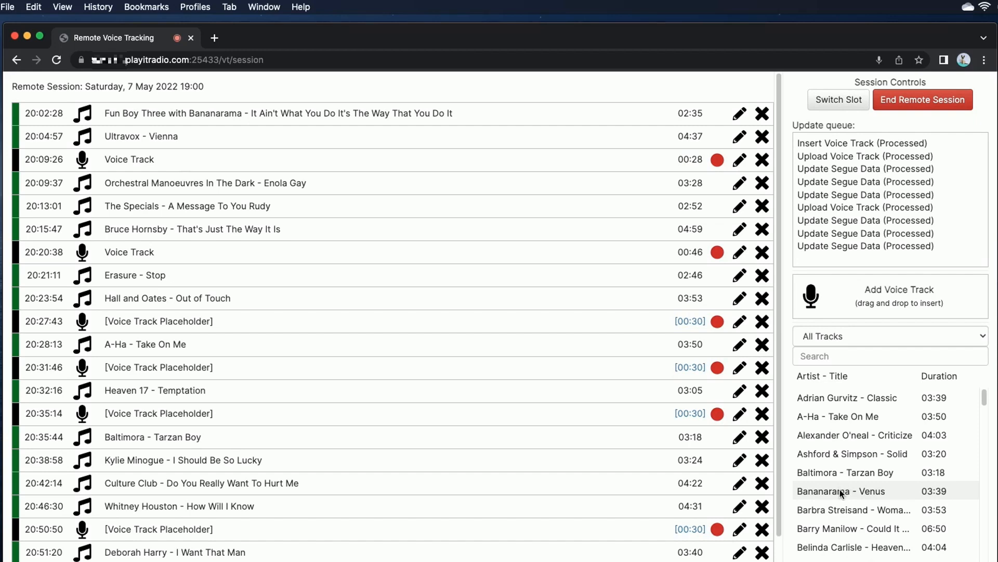
- Insert Belinda Carlisle - Heaven Is A Place On Earth (Live) after the placeholder following Whitney Houston - How Will I Know, and check the segue
click(853, 551)
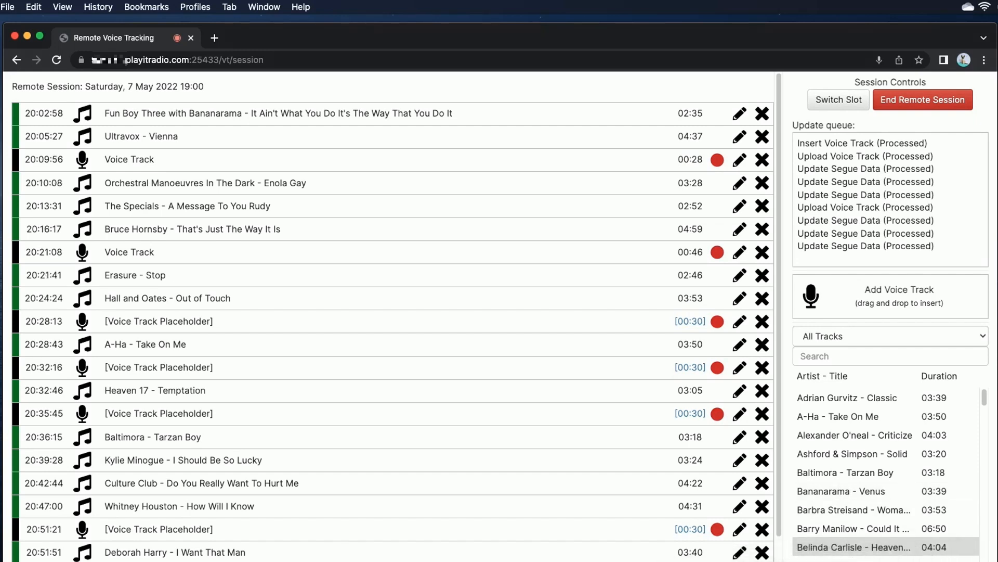
drag(853, 551, 636, 552)
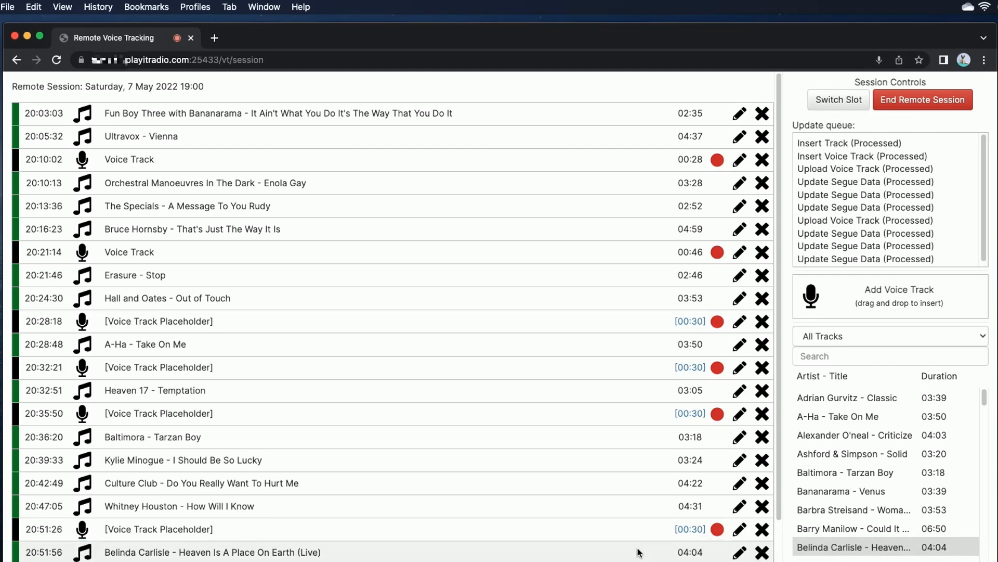
click(717, 531)
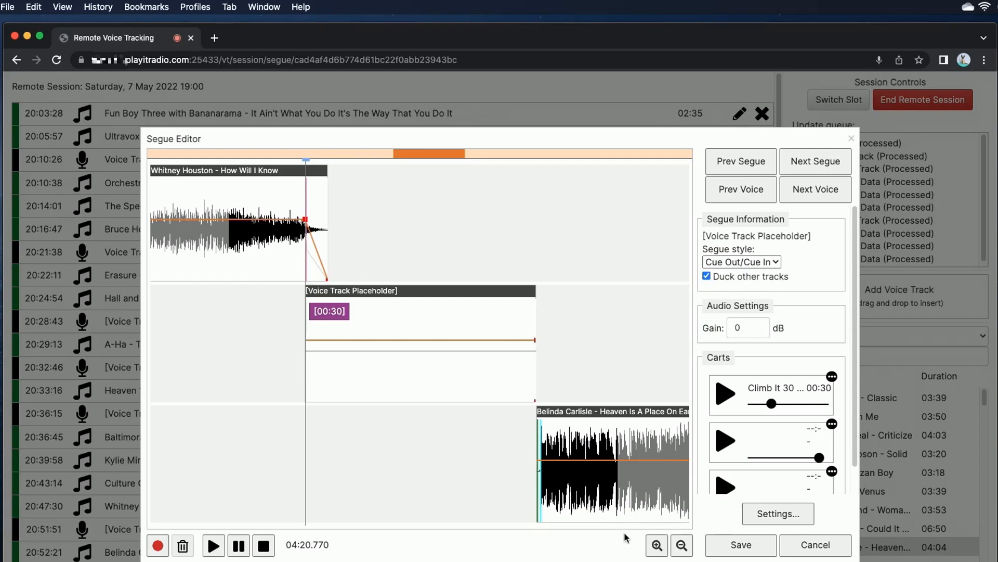
click(815, 545)
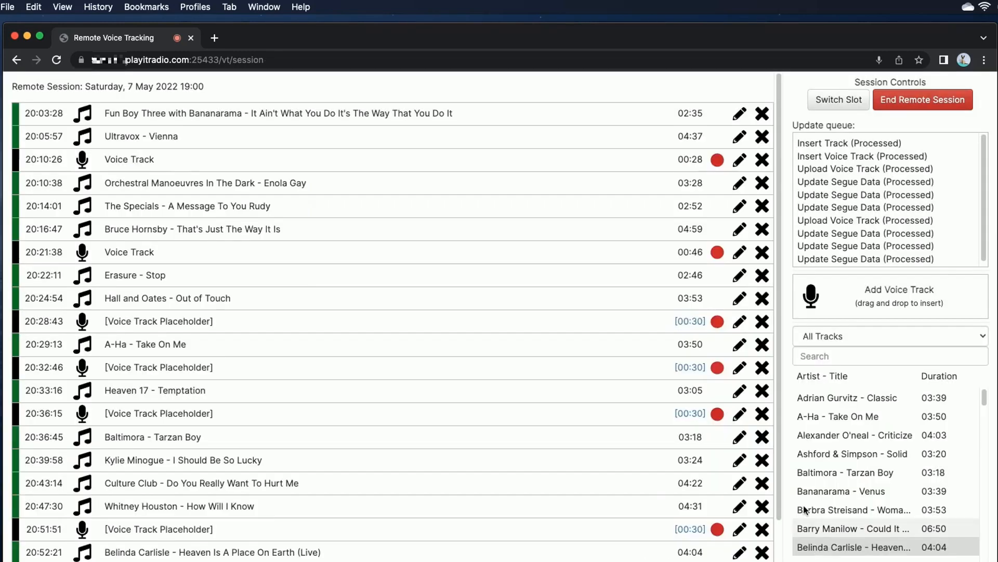
- Search the track library for "banana", clear the search, and filter the library to the Idents category
click(819, 357)
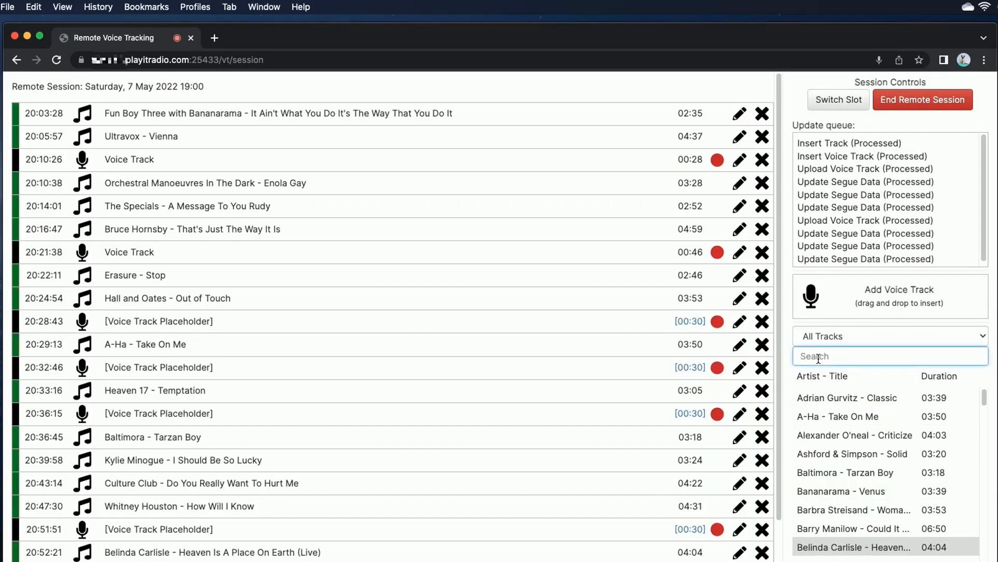
text(banana)
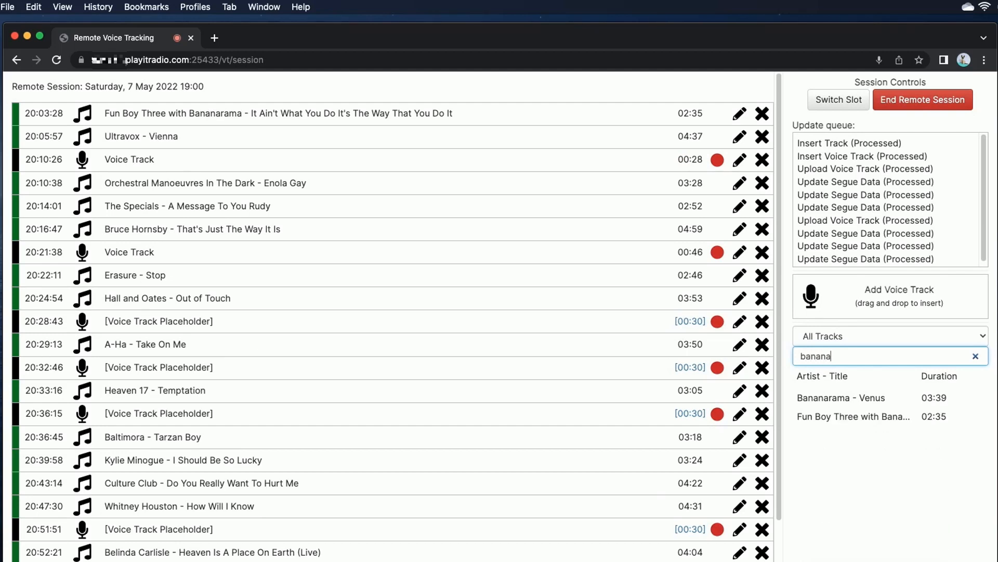
key(BackSpace)
key(BackSpace)
key(BackSpace)
key(BackSpace)
key(BackSpace)
key(BackSpace)
click(843, 336)
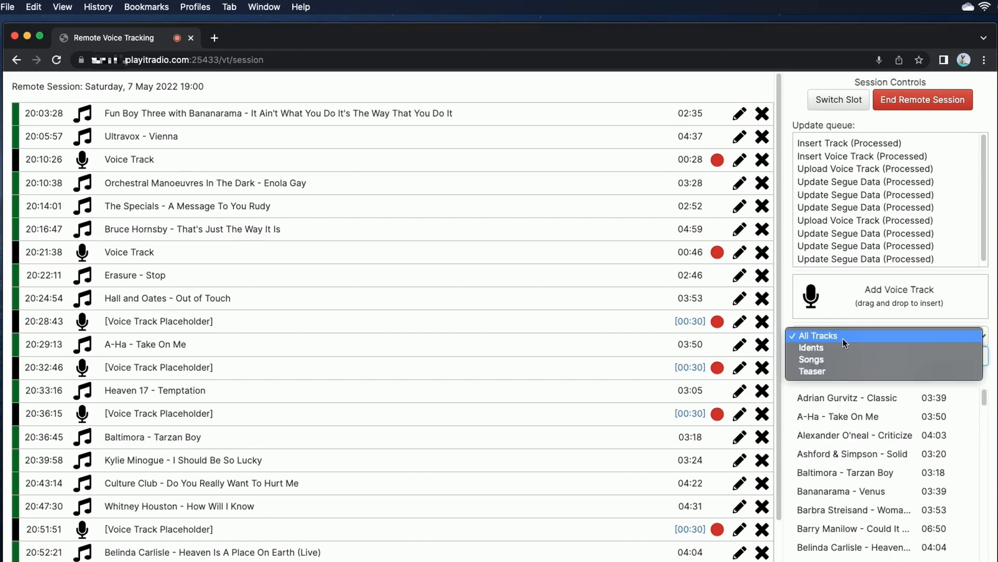
click(844, 347)
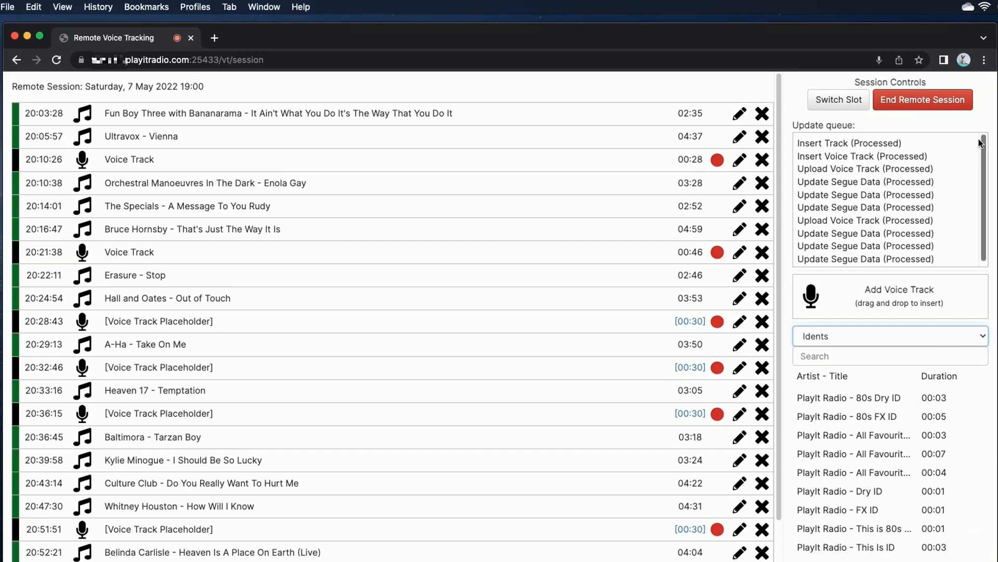
- End the remote voice tracking session
click(951, 108)
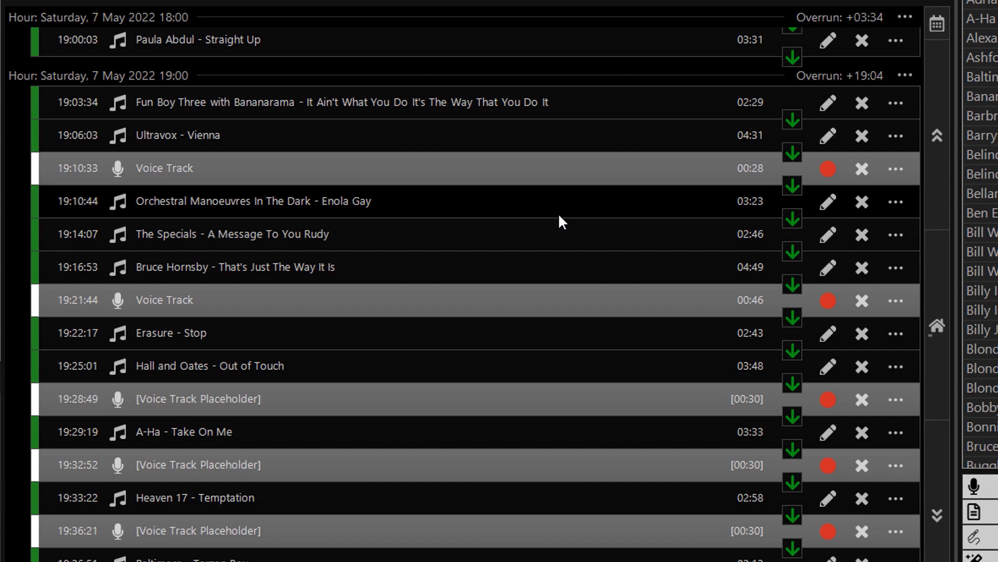
- In PlayIt Live, check the segues of the voice tracks before Enola Gay and Erasure - Stop, and review the rest of the 19:00 playlist
click(821, 173)
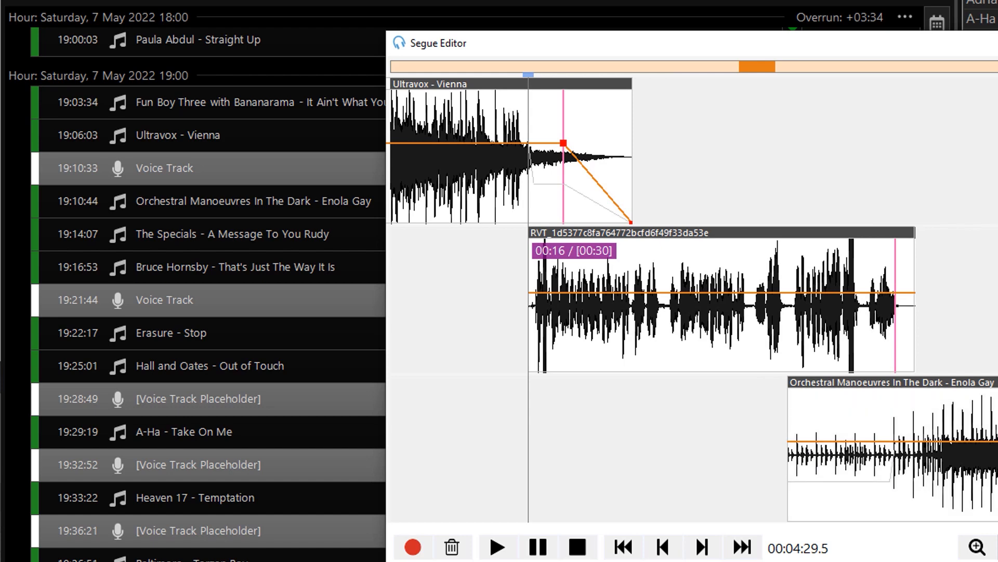
key(Escape)
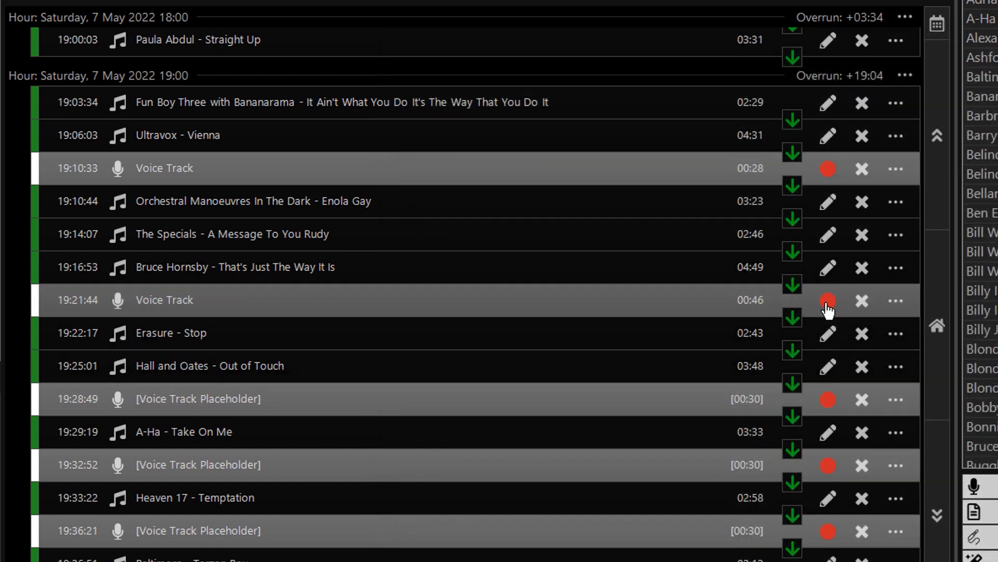
click(828, 300)
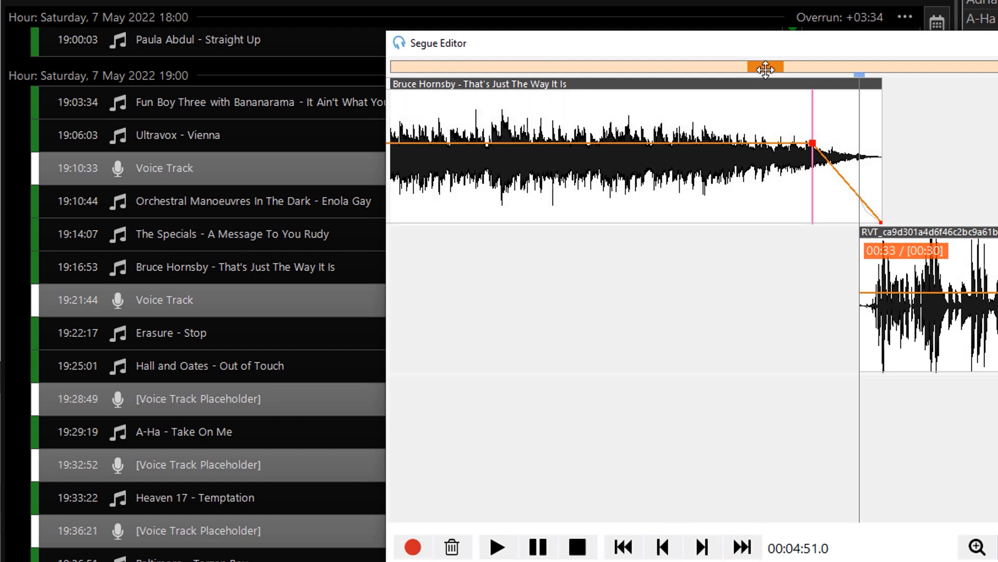
drag(765, 67, 792, 70)
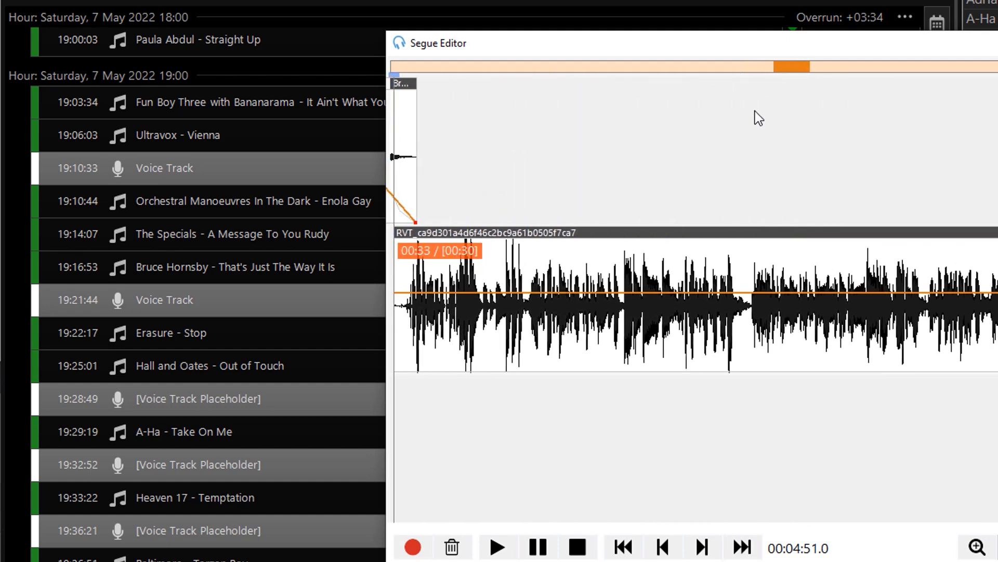
scroll(754, 115, down, 1)
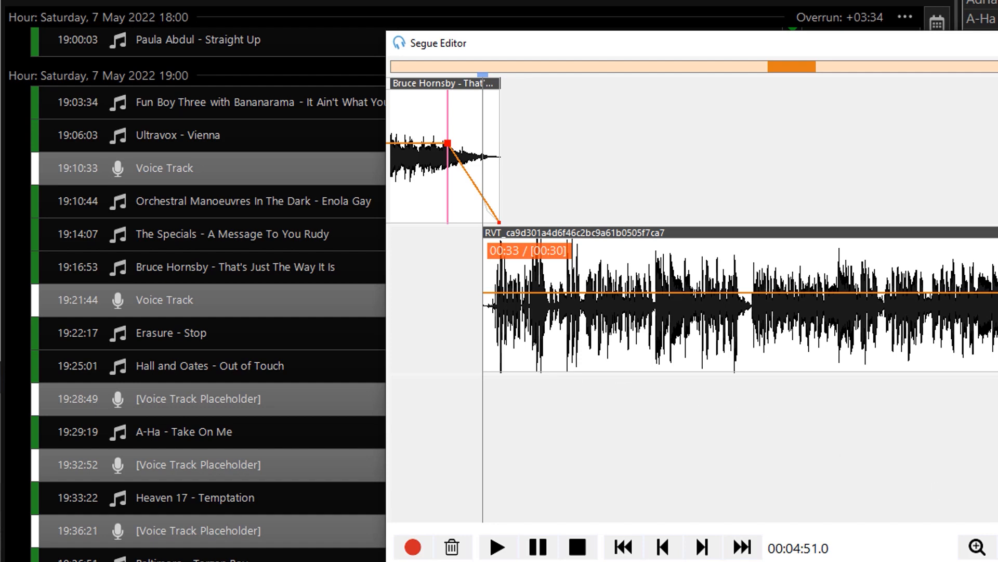
key(Escape)
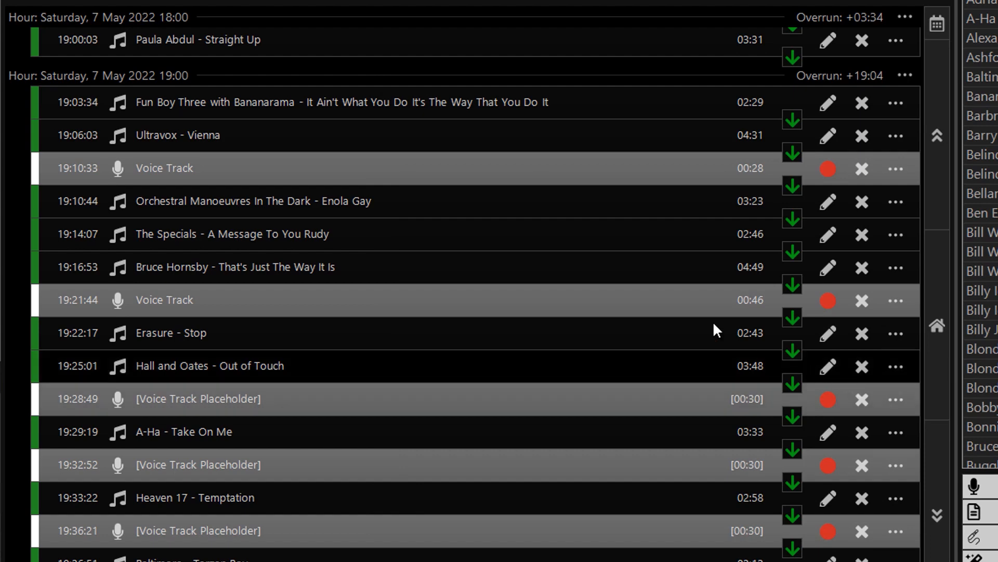
scroll(587, 383, down, 3)
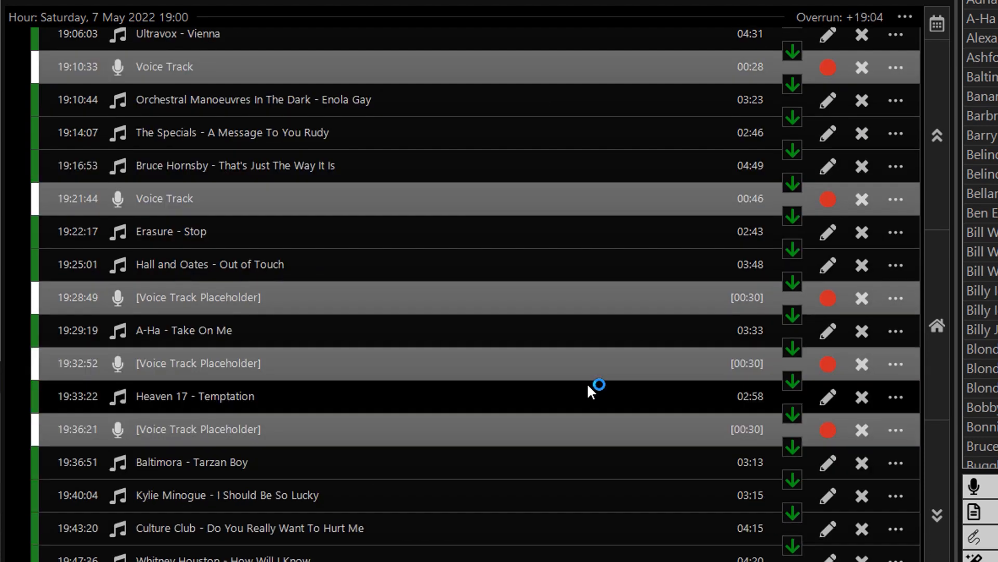
scroll(588, 382, down, 3)
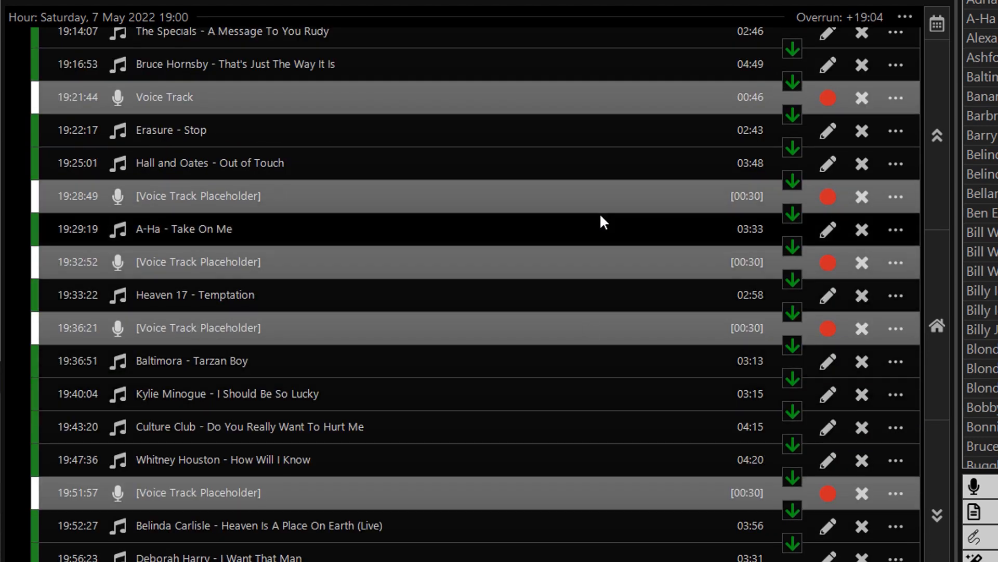